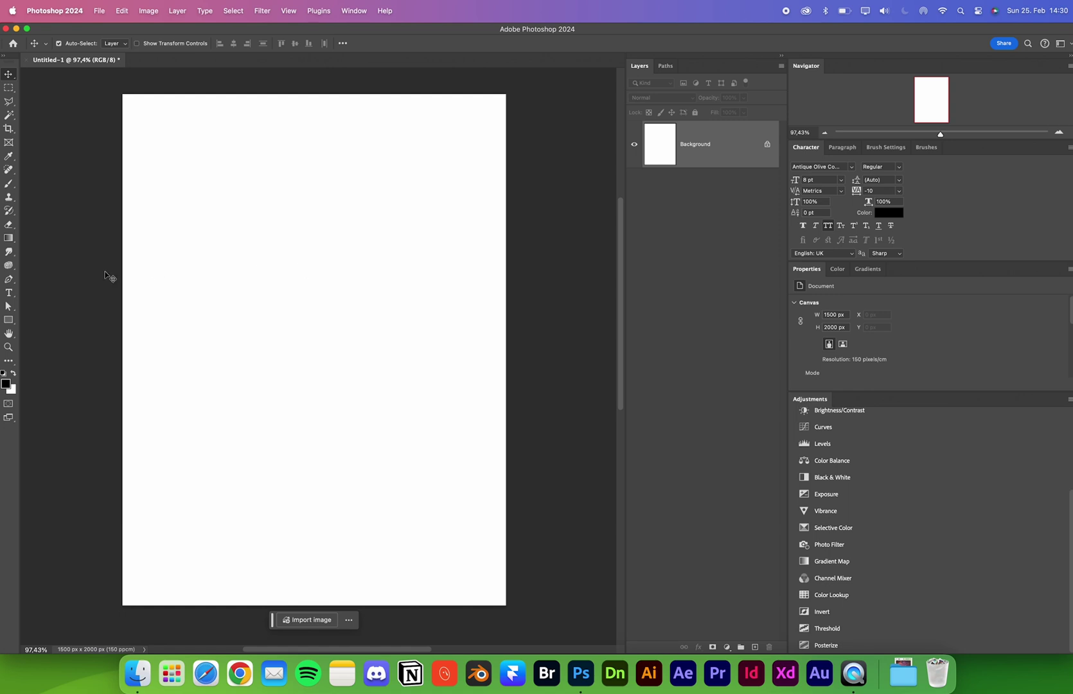
- Select the standard Pen Tool in Path mode
left_click_drag(9, 280, 35, 280)
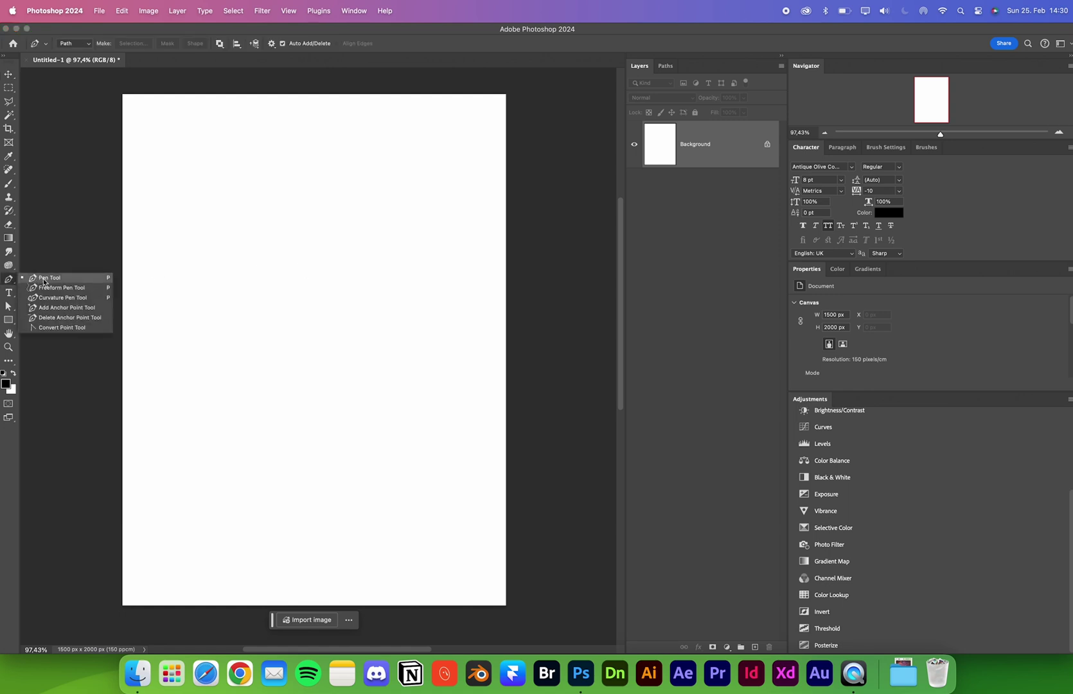
left_click_drag(44, 281, 44, 281)
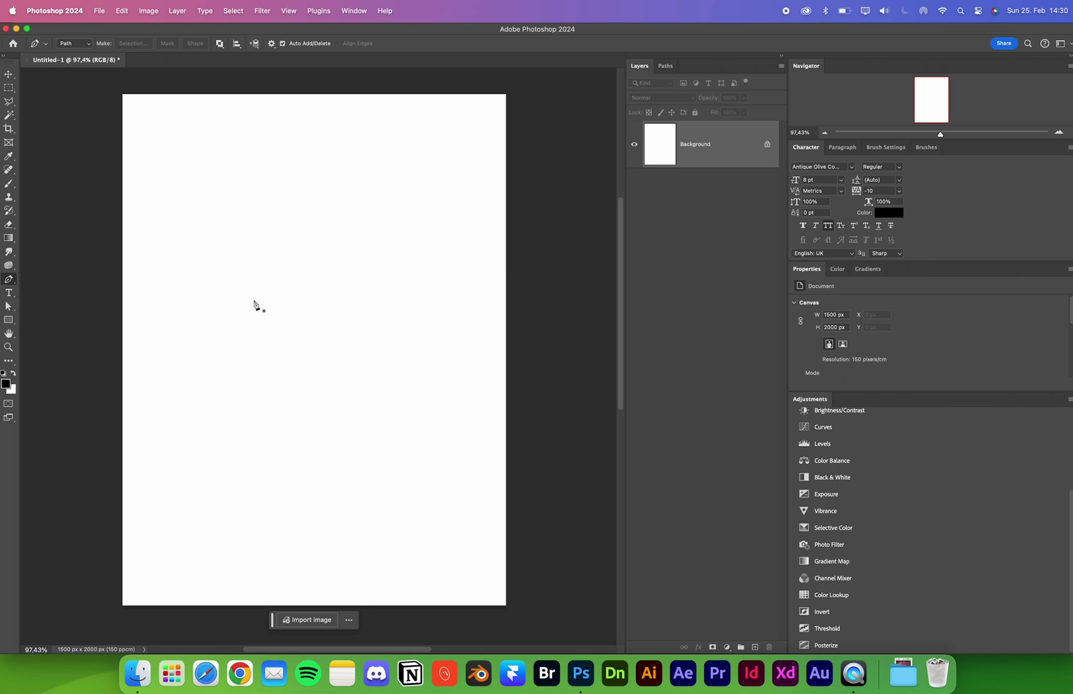
left_click_drag(11, 283, 34, 285)
- Place ten anchors with an inward notch, closing the path at the first anchor
left_click(208, 353)
left_click(211, 280)
left_click(350, 180)
left_click(428, 204)
left_click(456, 323)
left_click(411, 402)
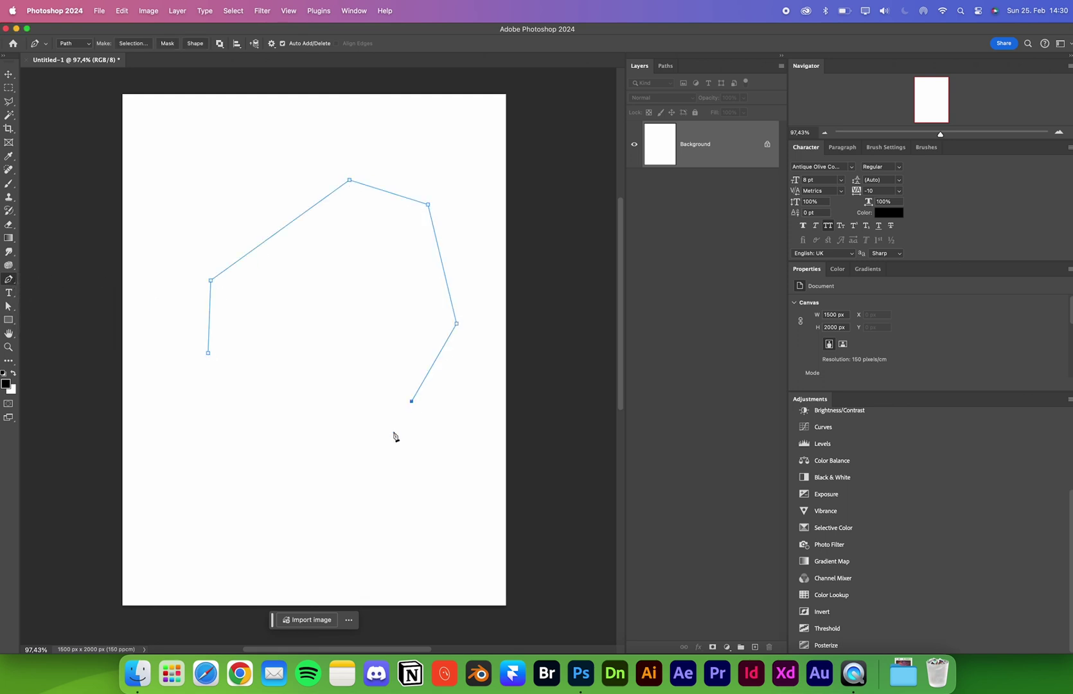
left_click(365, 484)
left_click(256, 479)
left_click(296, 404)
left_click(171, 424)
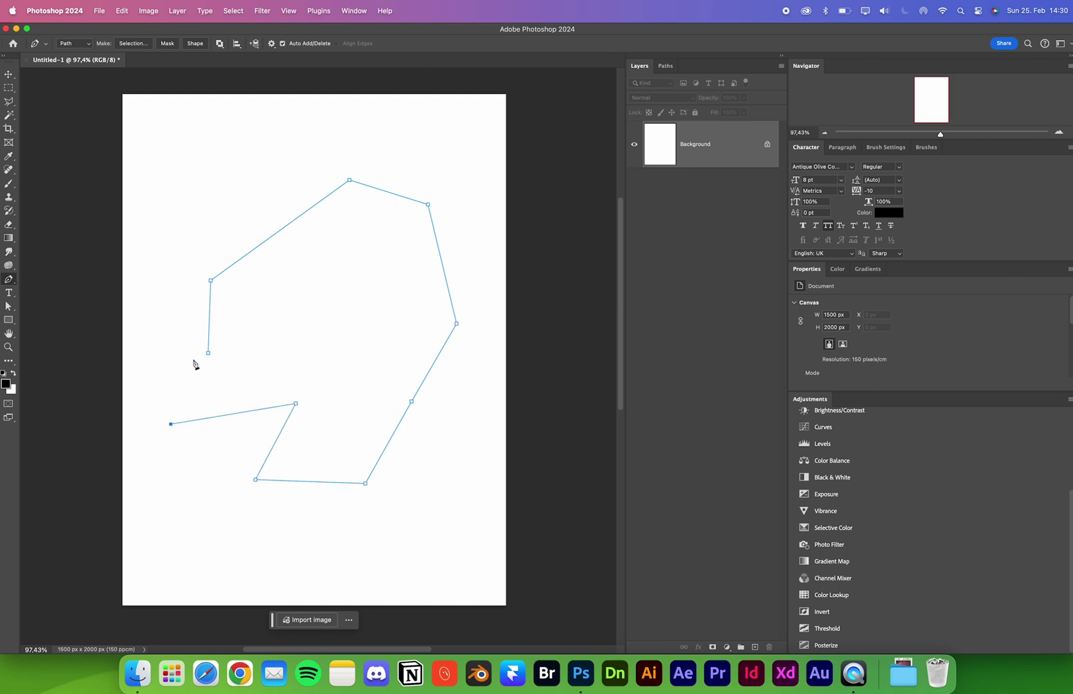
left_click(208, 353)
- Try placeholder type along the path outline, then undo back to the bare path
key("t")
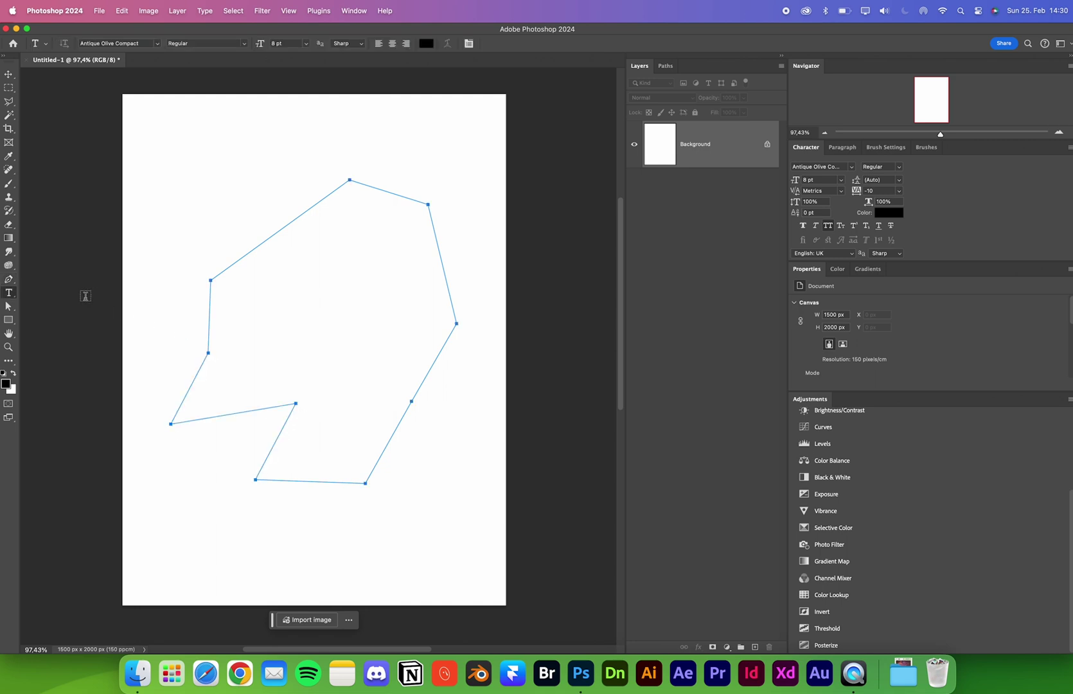
left_click_drag(9, 298, 71, 291)
left_click(318, 201)
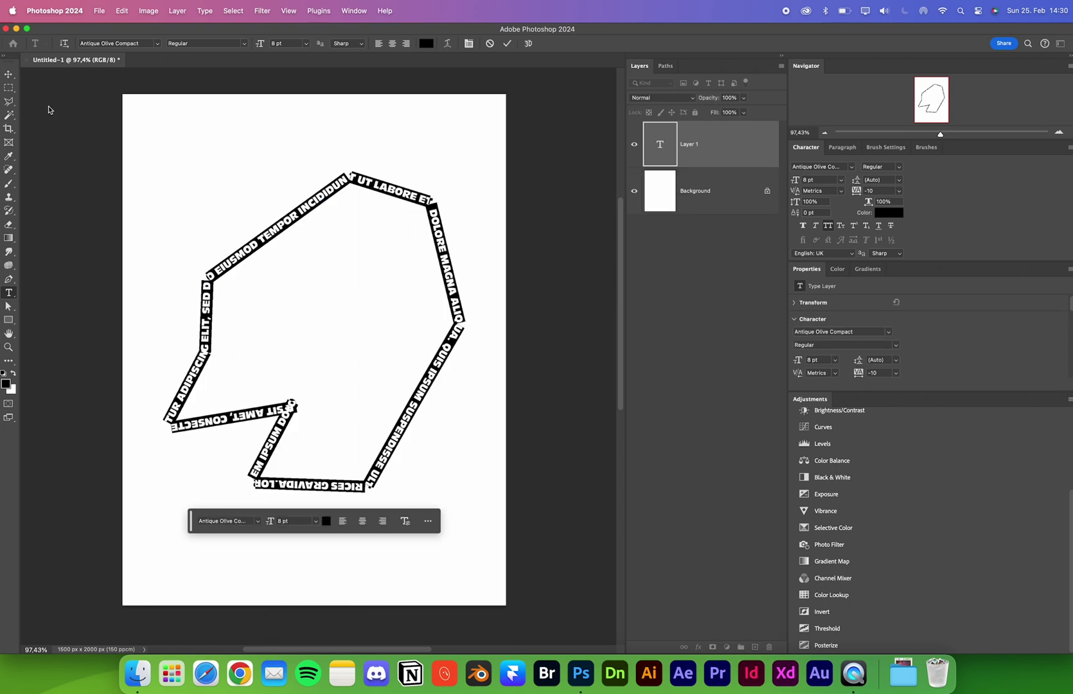
left_click(9, 73)
key("super+z")
key("t")
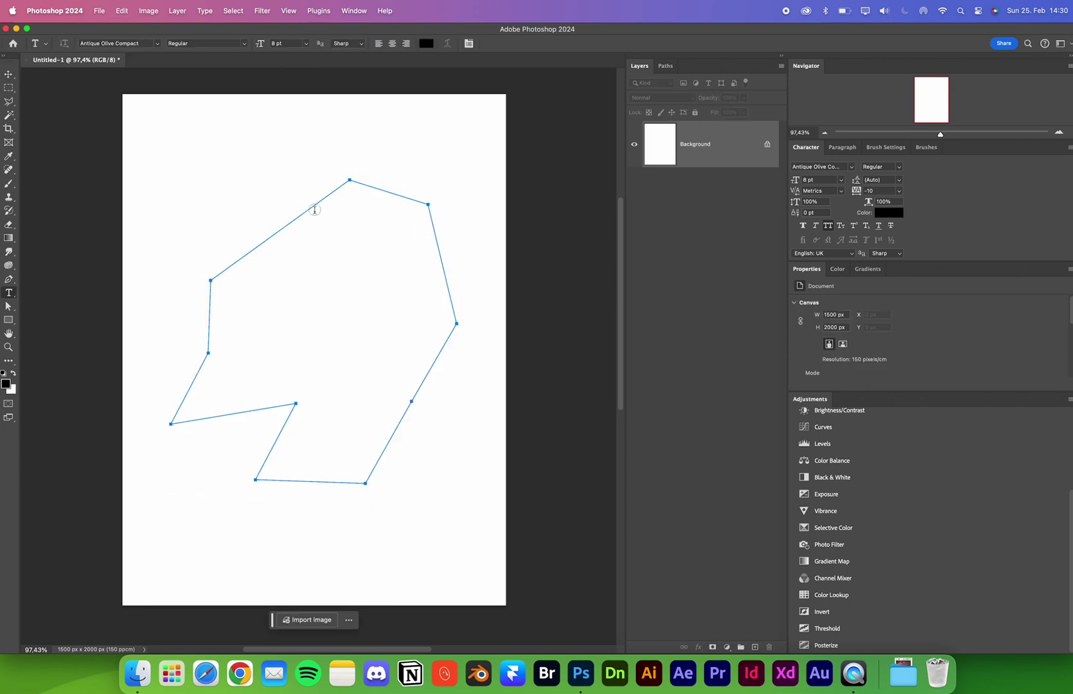
- Fill the path's interior with placeholder area text and commit it
left_click(331, 238)
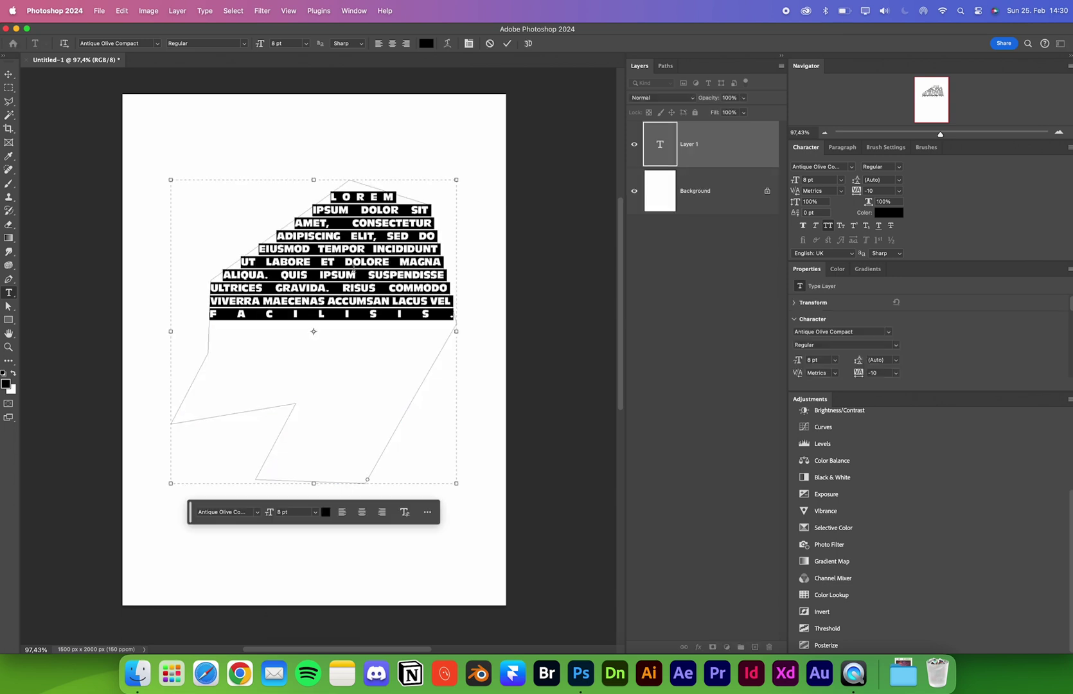
left_click(449, 281)
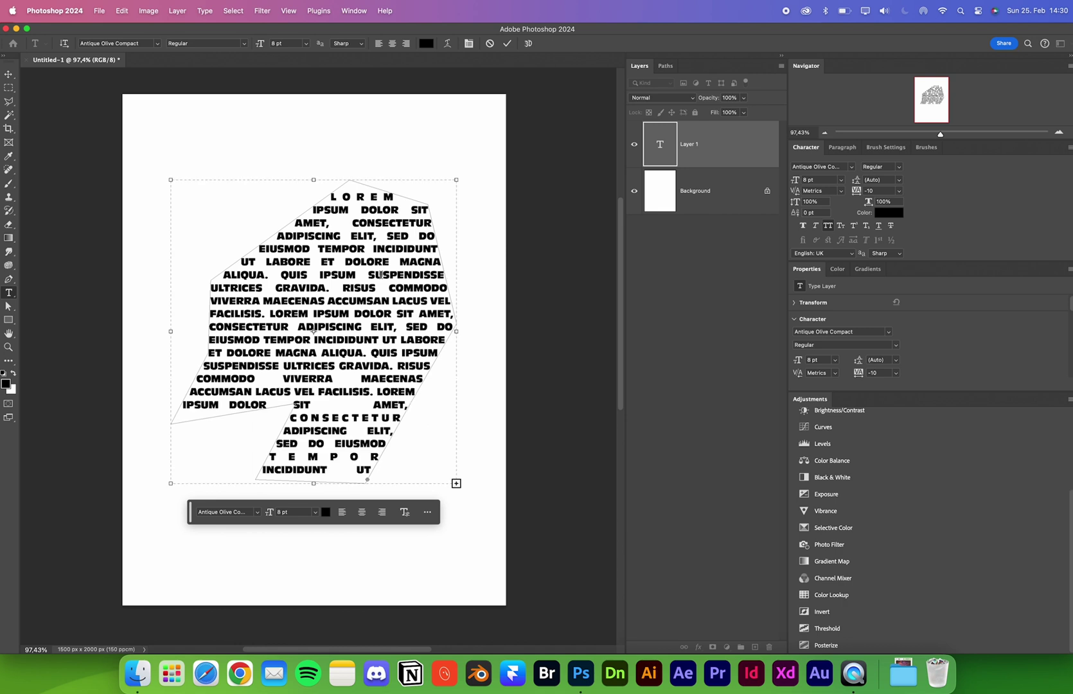
left_click(9, 74)
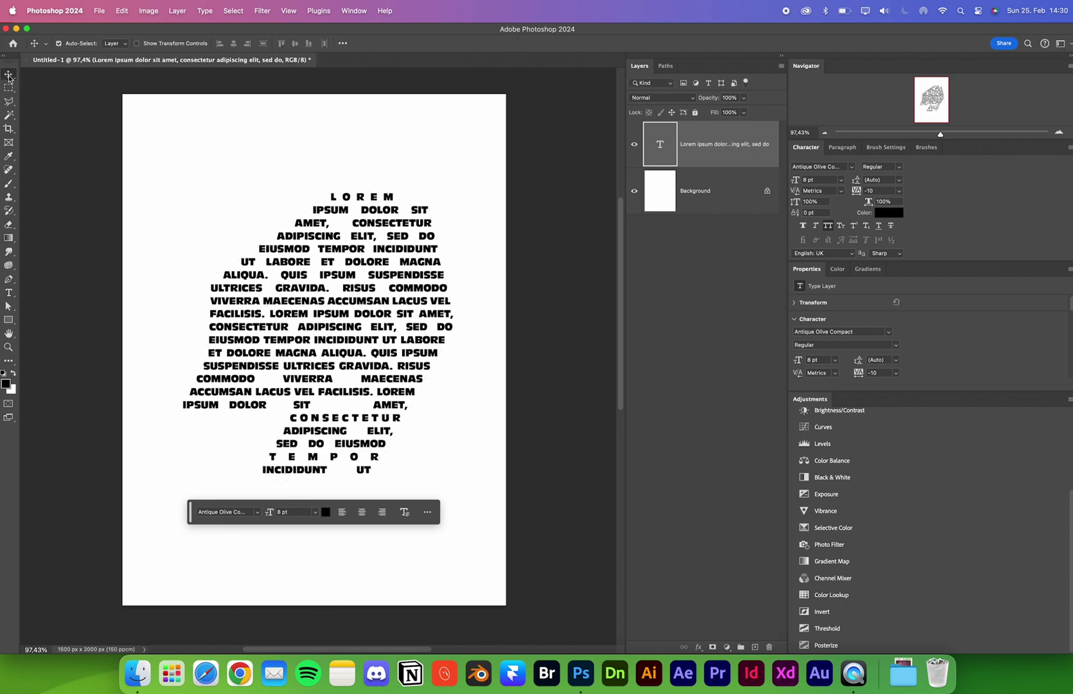
- Set all the area text to Neue Haas Grotesk Display Pro 45 Light at 6 pt
double_click(273, 306)
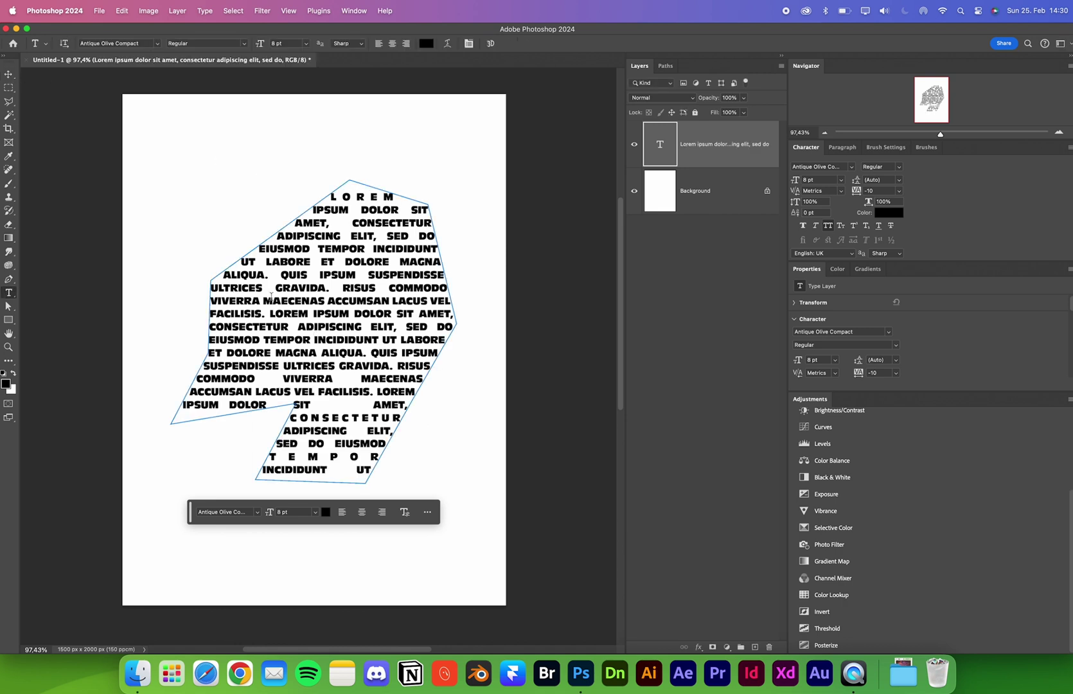
key("ctrl+a")
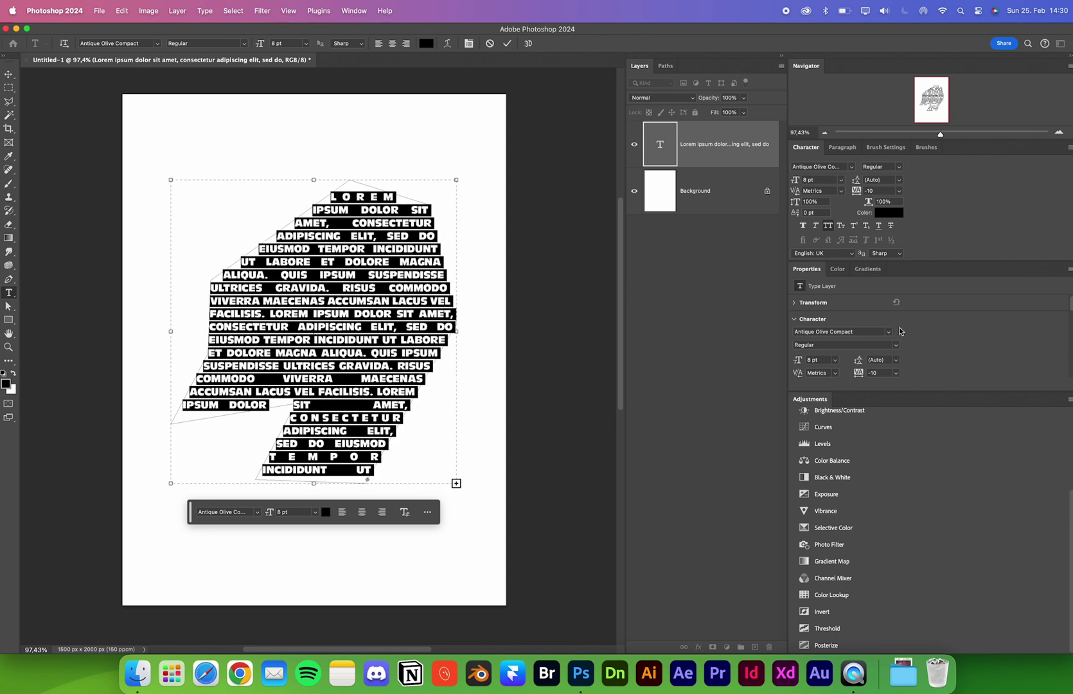
left_click(888, 332)
left_click(873, 374)
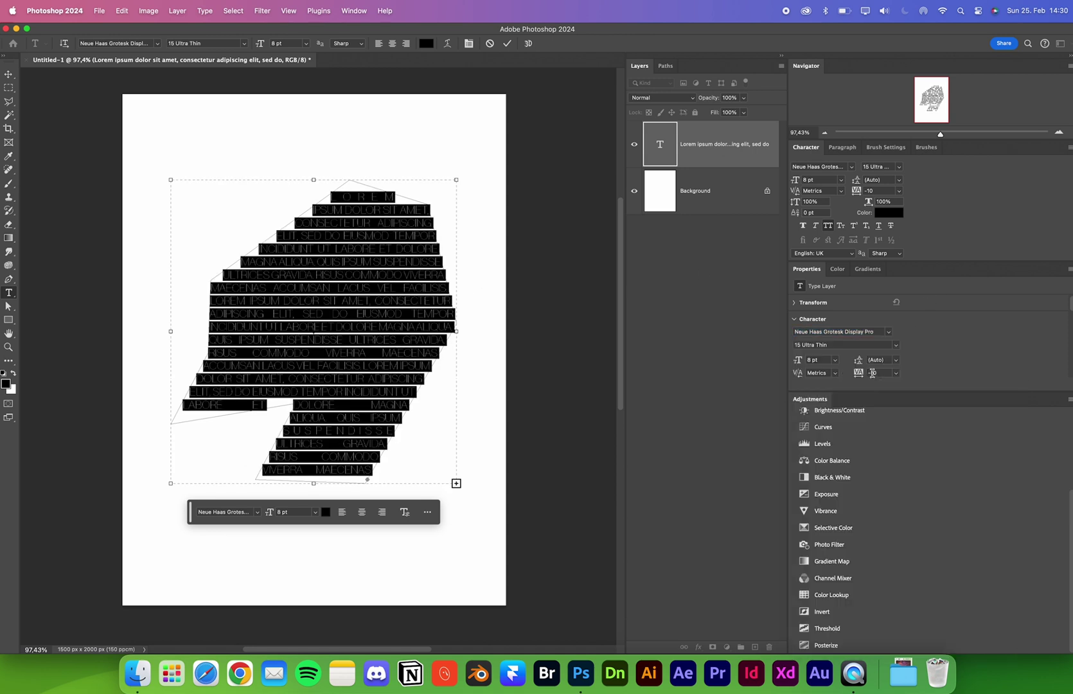
left_click(837, 363)
left_click(818, 373)
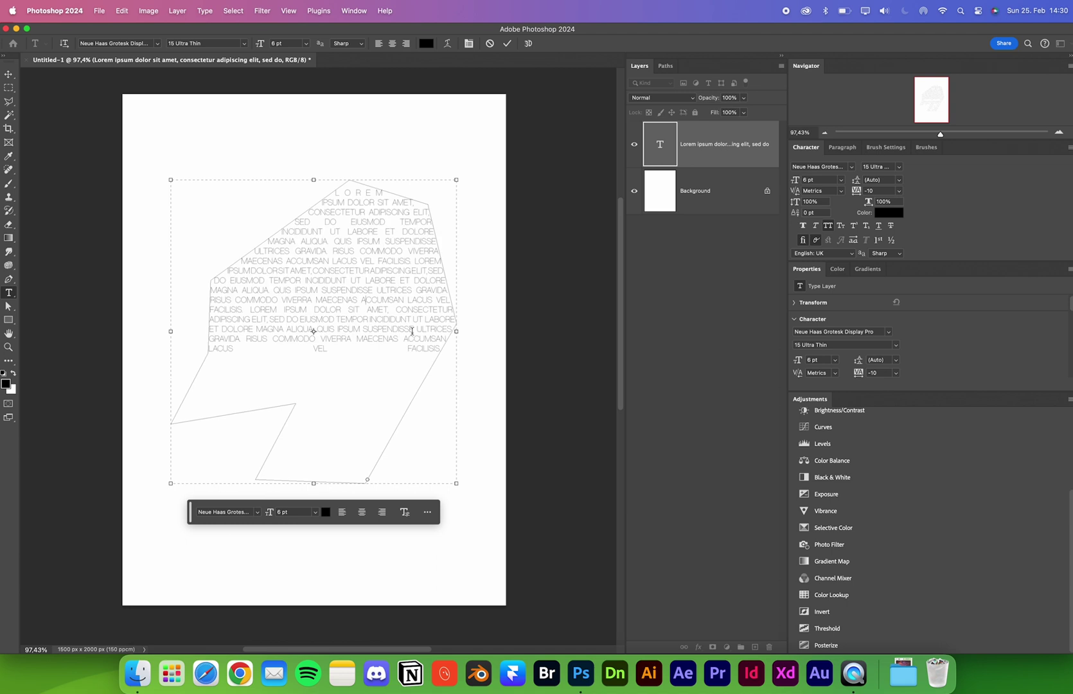
key("super+a")
left_click(895, 347)
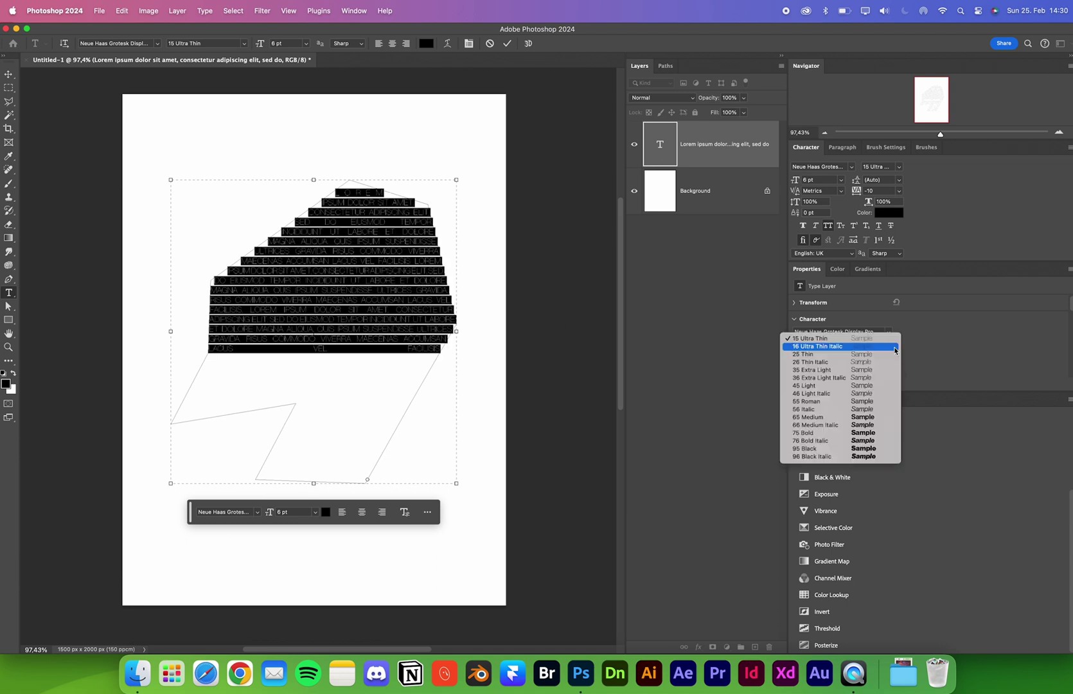
left_click(875, 385)
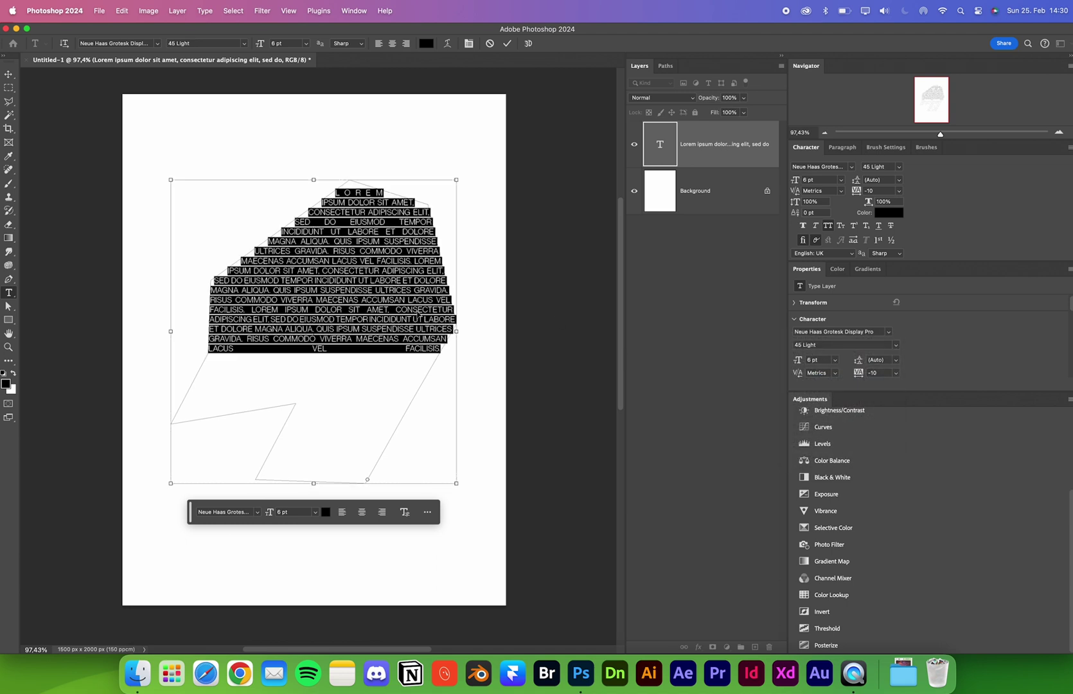
left_click(418, 313)
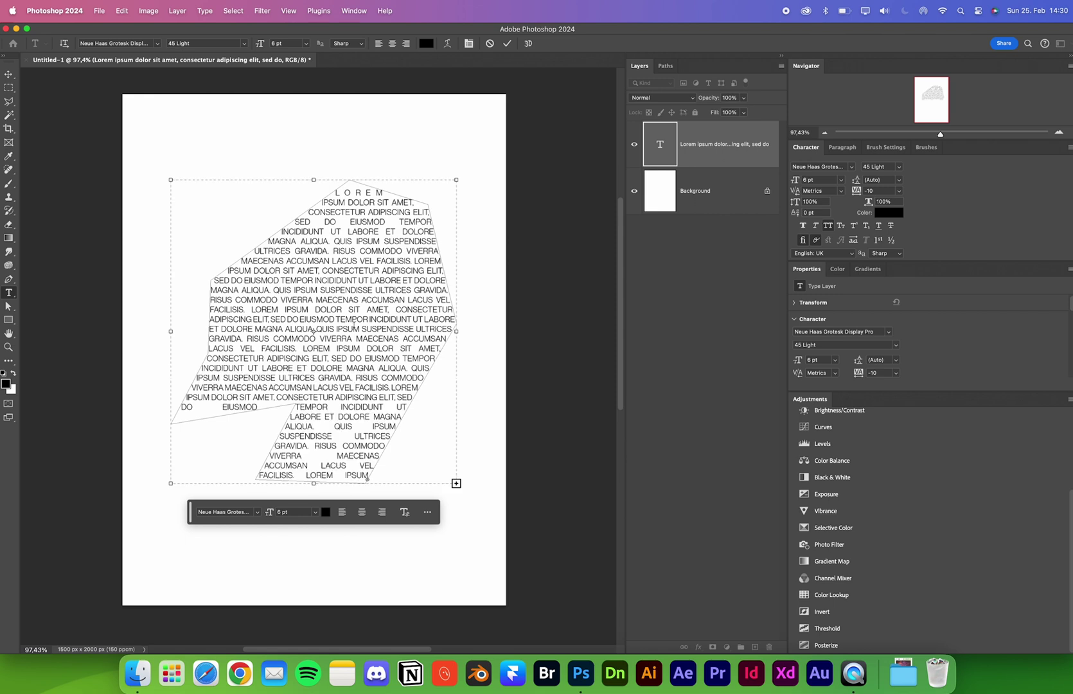
- Commit the text and drag the path's left and top anchors with Direct Selection
left_click(8, 74)
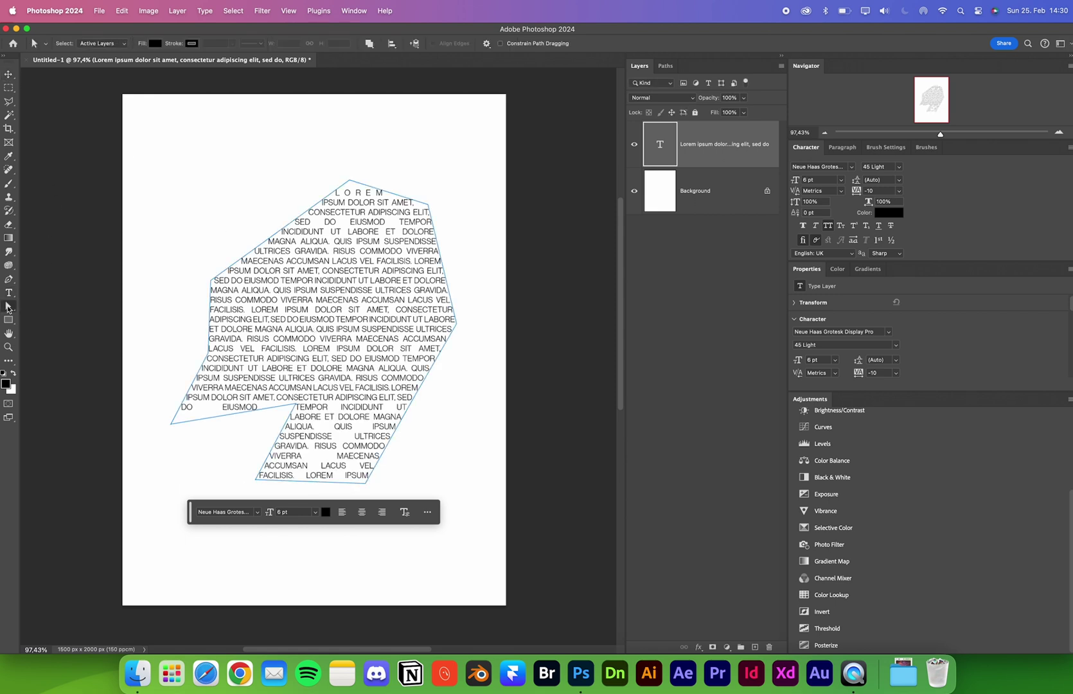
left_click(9, 306)
left_click(41, 315)
left_click_drag(212, 281, 219, 212)
left_click_drag(350, 182, 328, 282)
- Return to the Move tool and delete the Lorem Ipsum text layer
key("v")
left_click(439, 160)
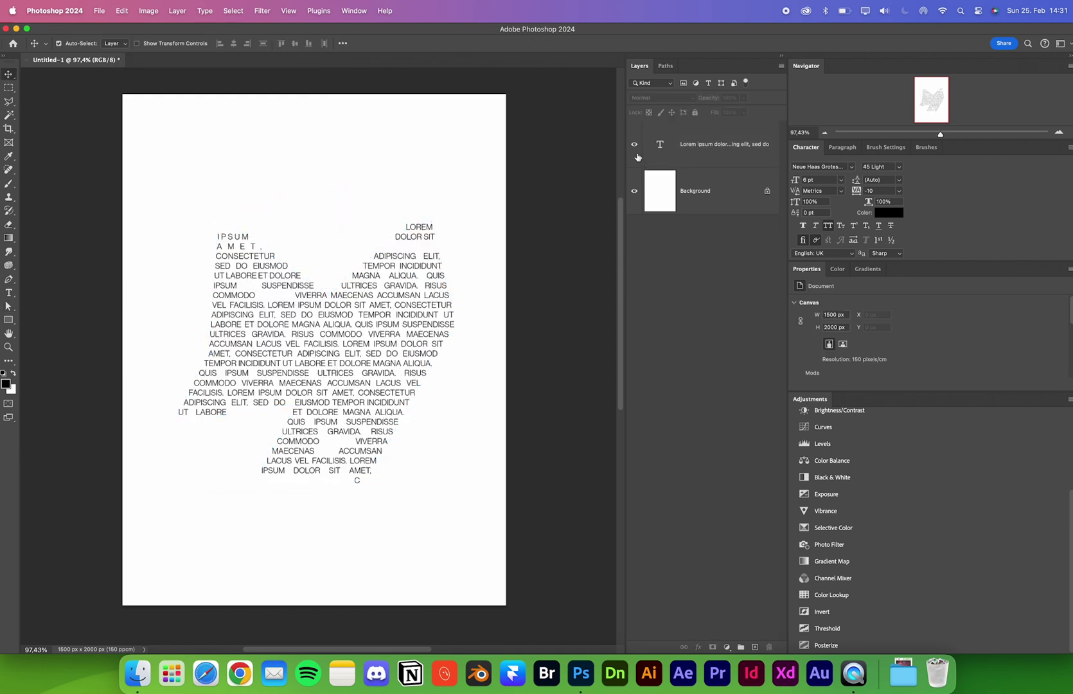
left_click(673, 138)
key("Delete")
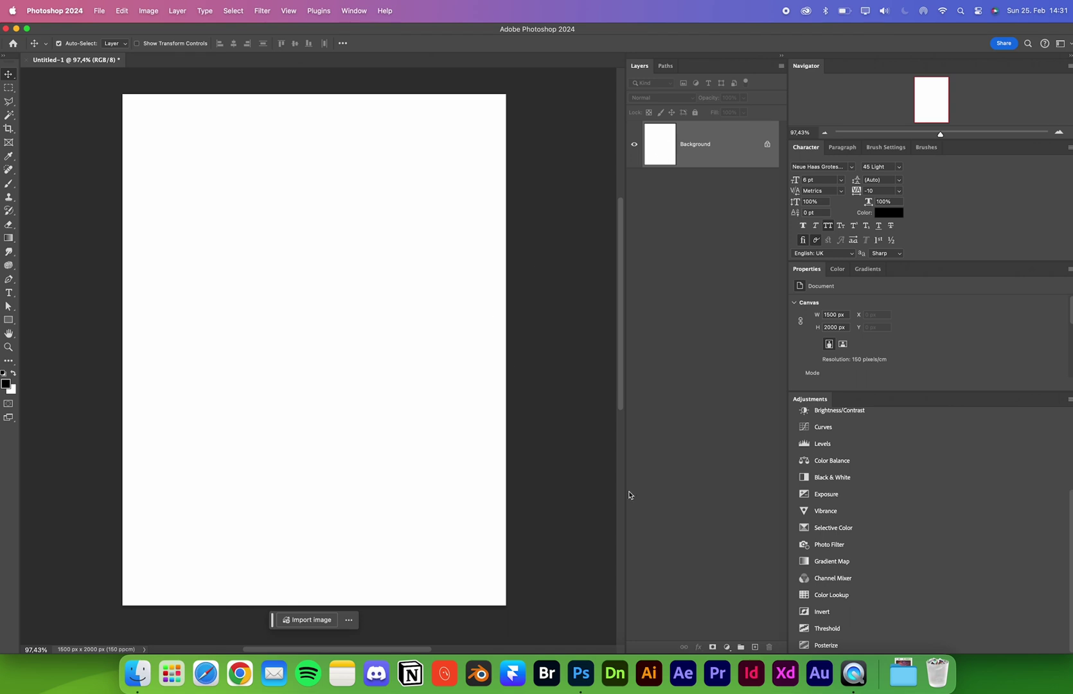
- Place the tiger photo from Downloads on the canvas, scaled to fill it
left_click(912, 685)
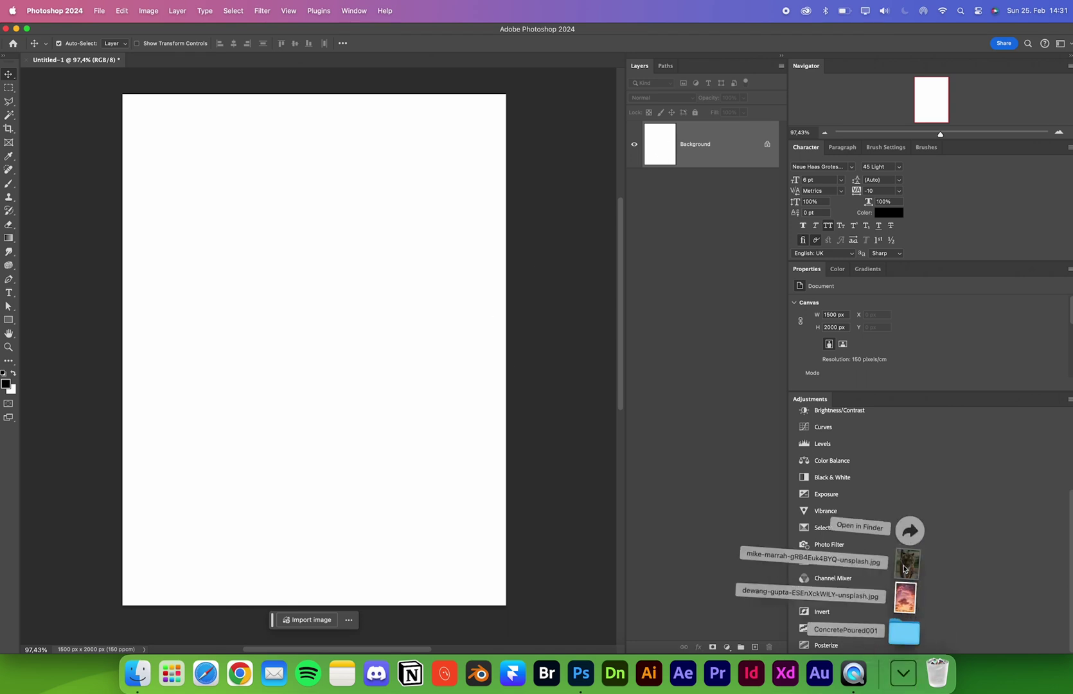
left_click_drag(906, 565, 339, 269)
left_click_drag(313, 110, 313, 94)
key("Return")
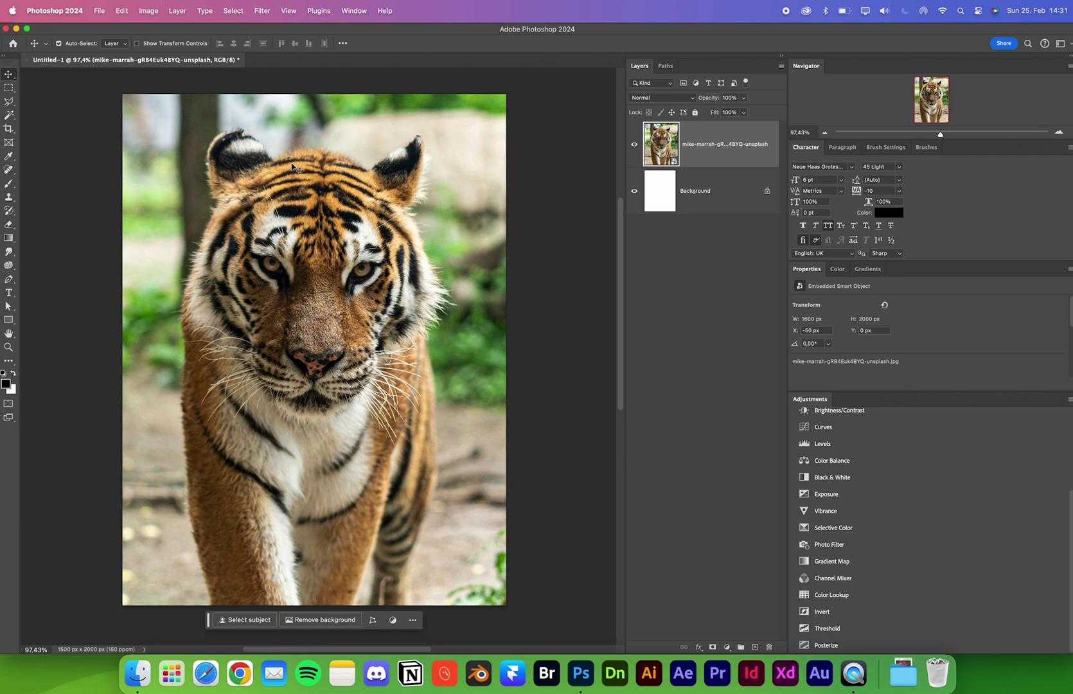
- Select the tiger with Magic Wand's Select Subject and add a layer mask
left_click(9, 115)
left_click(45, 137)
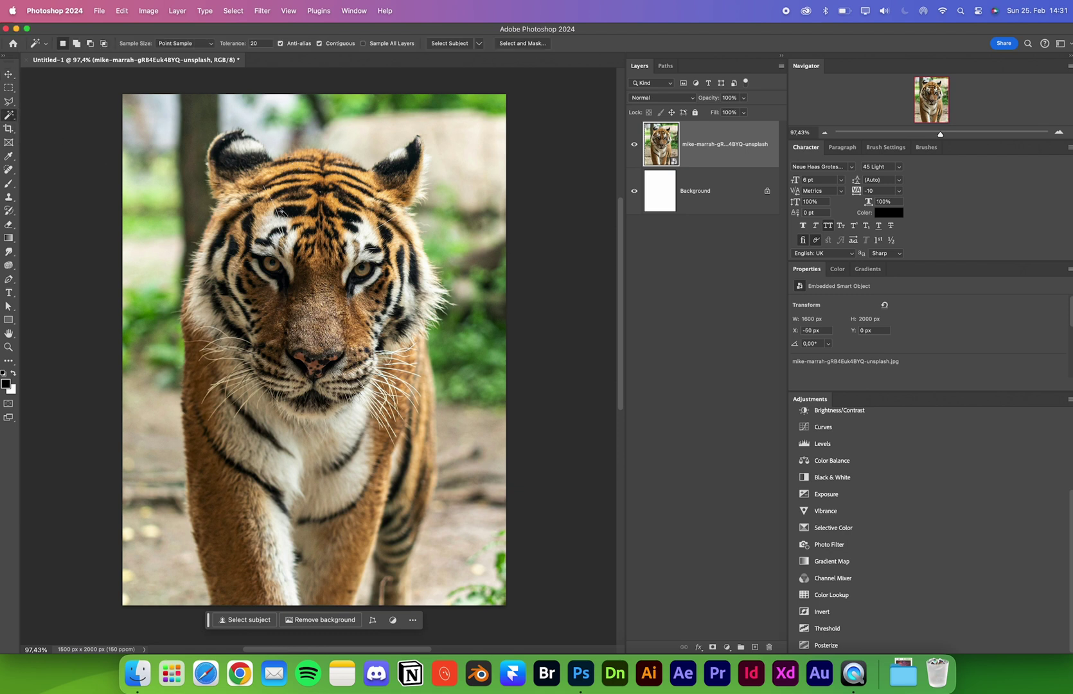
left_click(453, 44)
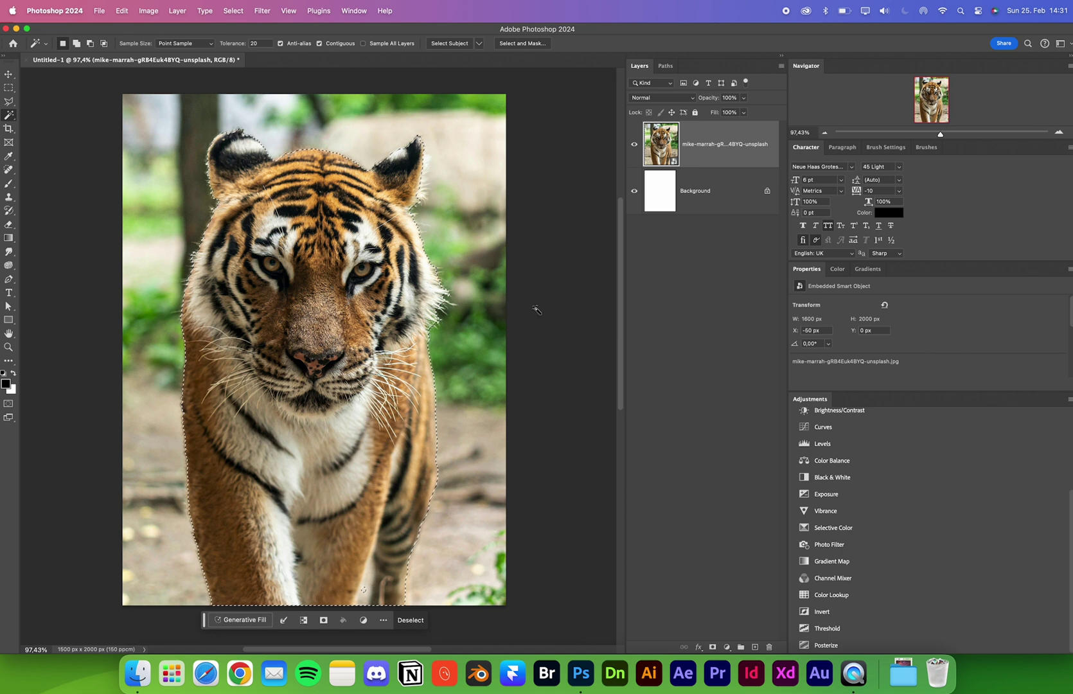
left_click(712, 647)
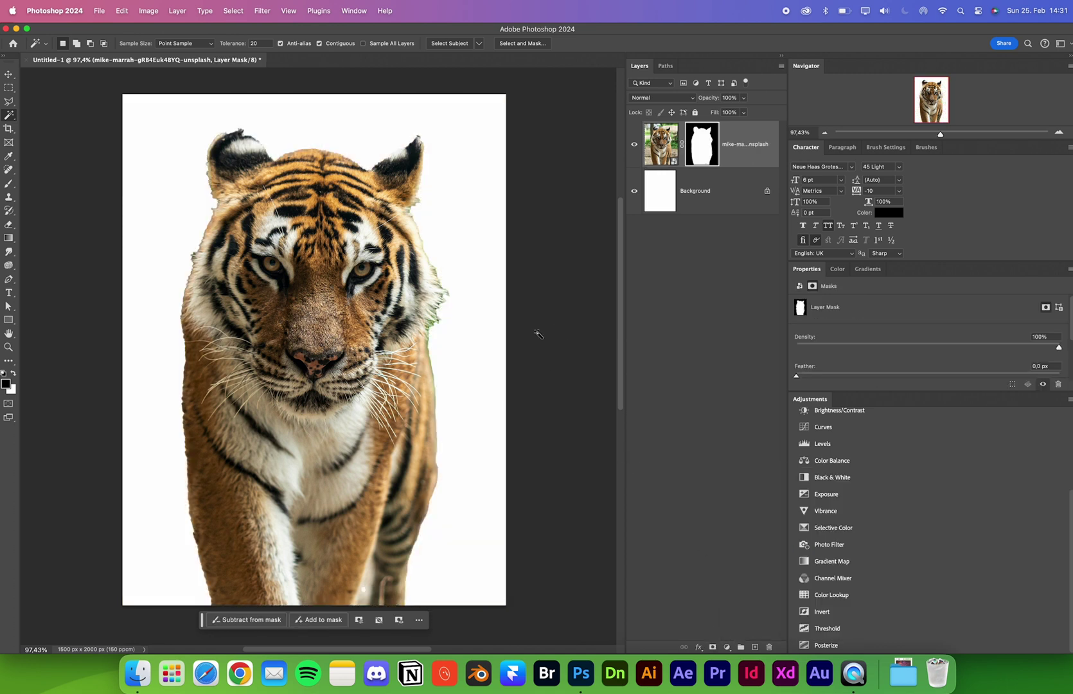
- Add an empty Layer 1, load the tiger mask as a selection, and hide the tiger layer
left_click(756, 647)
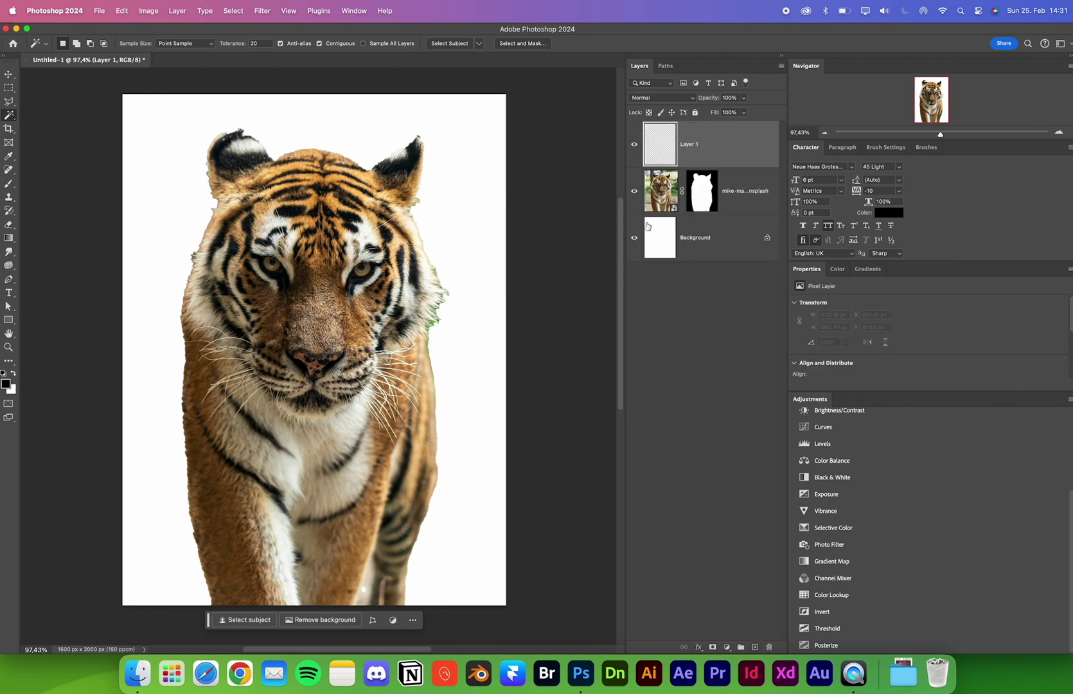
left_click(703, 189, "super")
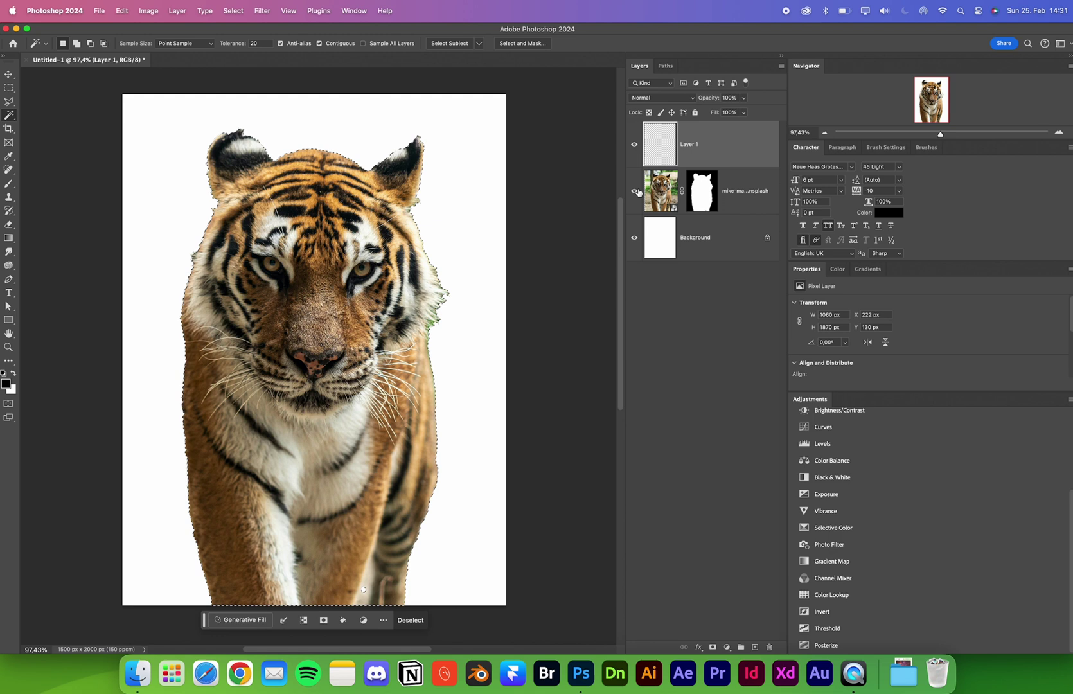
left_click(635, 191)
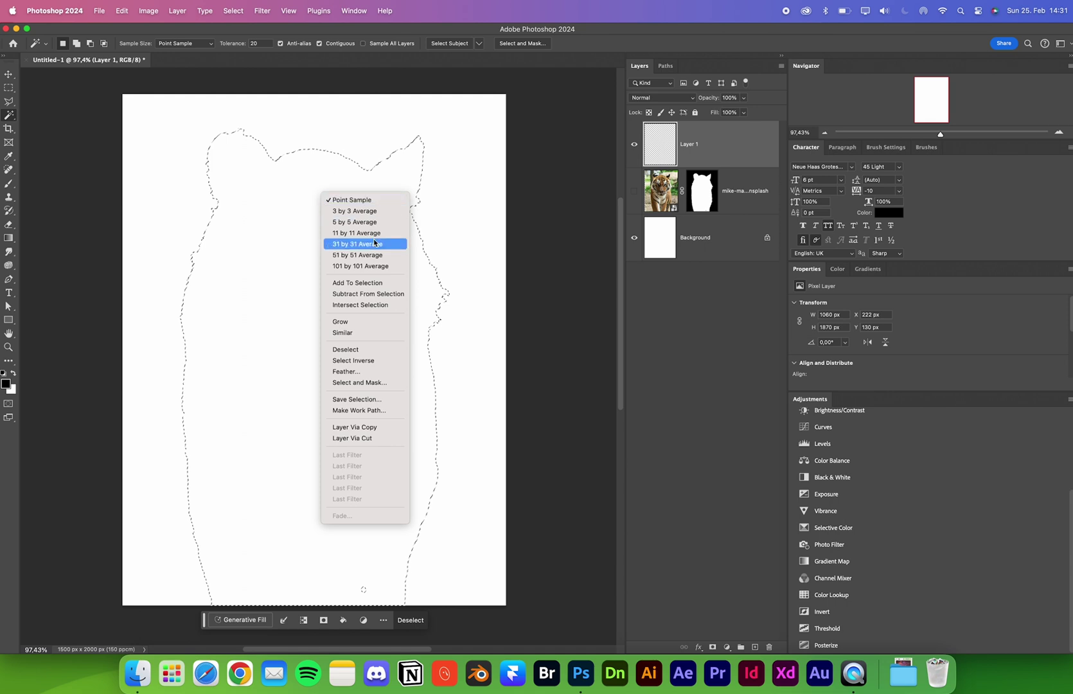
- Make two trial work paths from the tiger selection, undoing each one
left_click(360, 410)
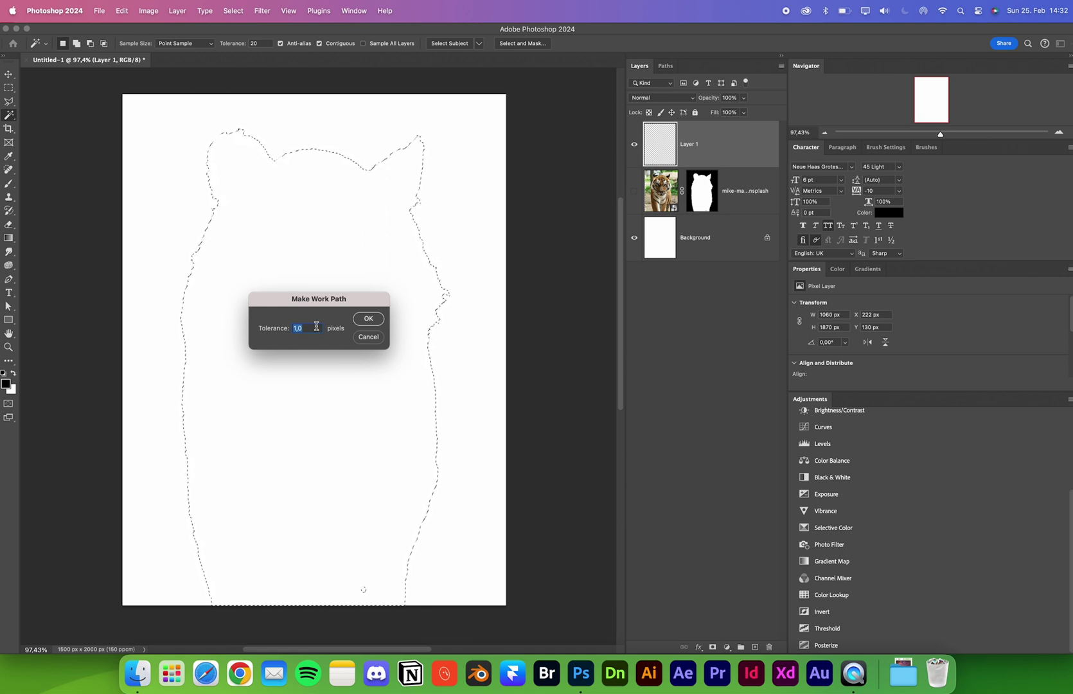
left_click(371, 319)
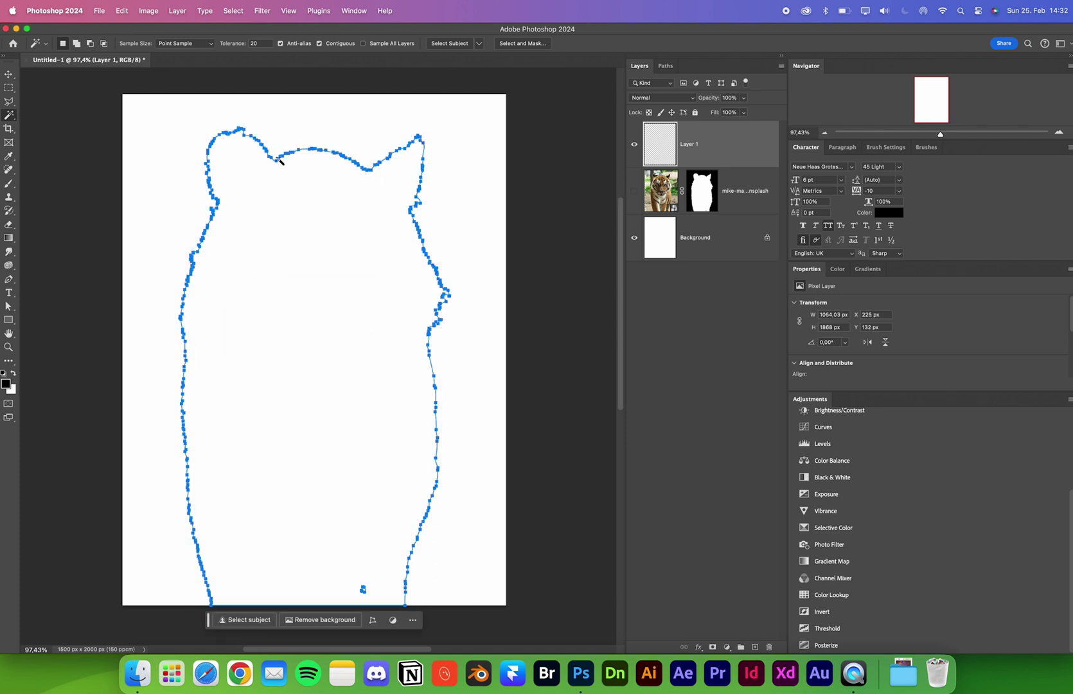
key("super+z")
right_click(284, 274)
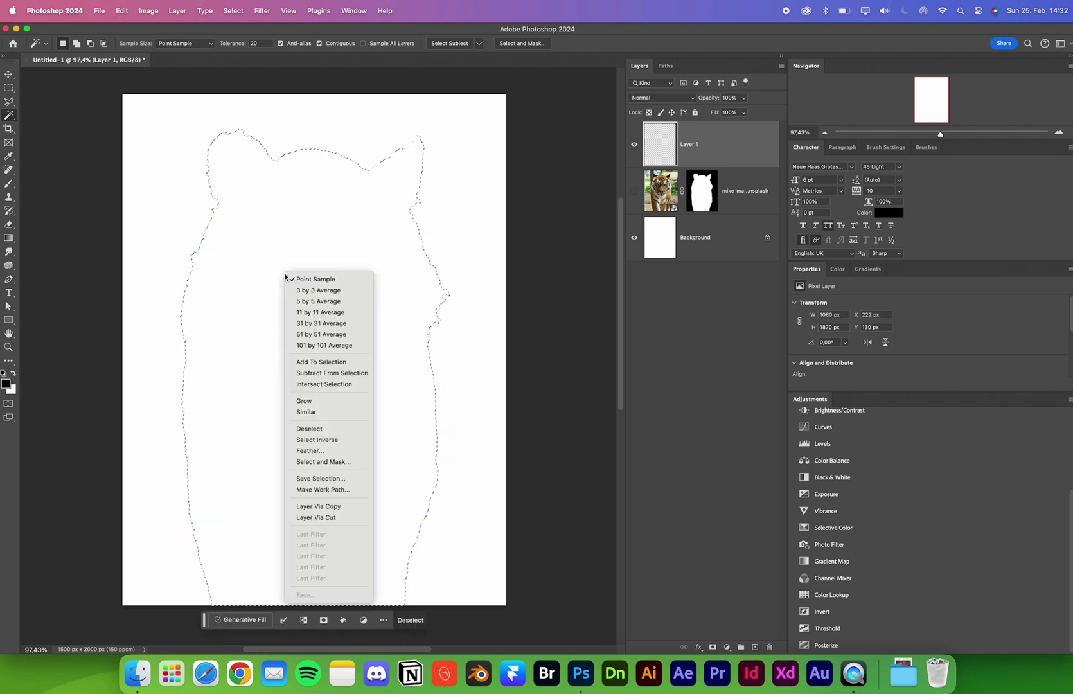
left_click(324, 490)
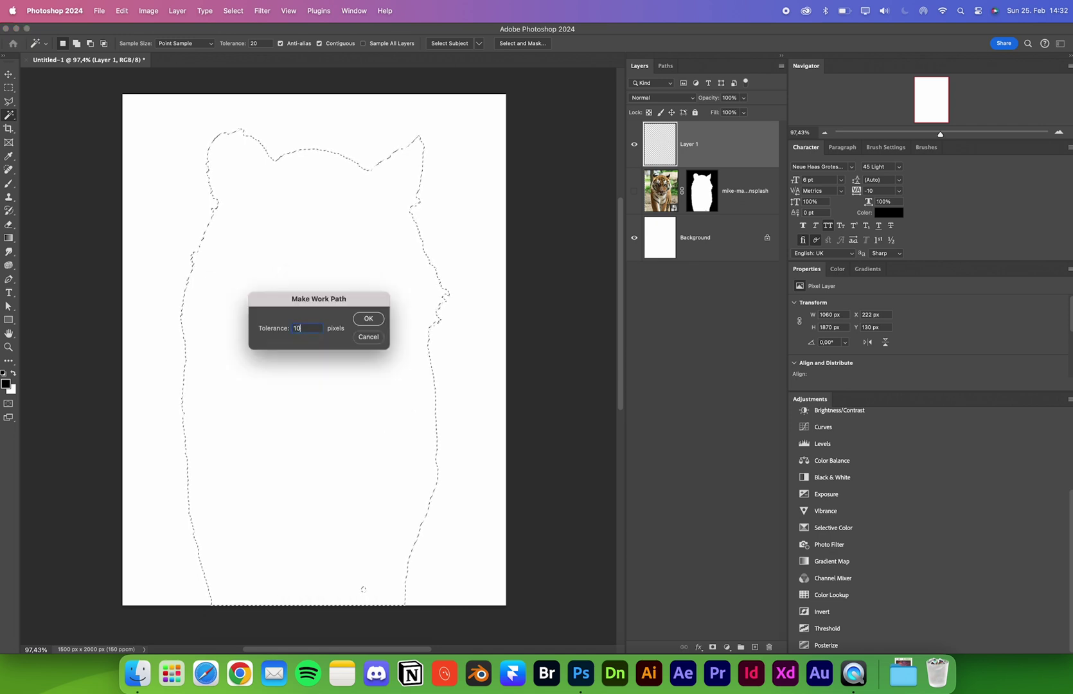
key("Return")
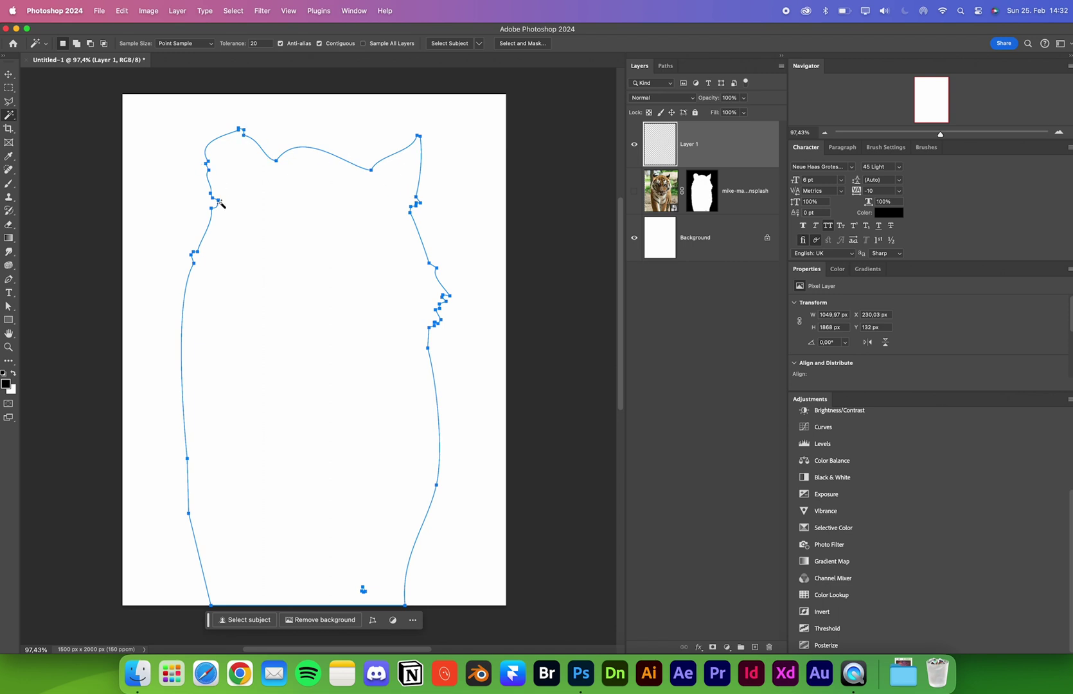
key("super+Return")
- Make a work path from the tiger selection at 1-pixel tolerance
right_click(325, 311)
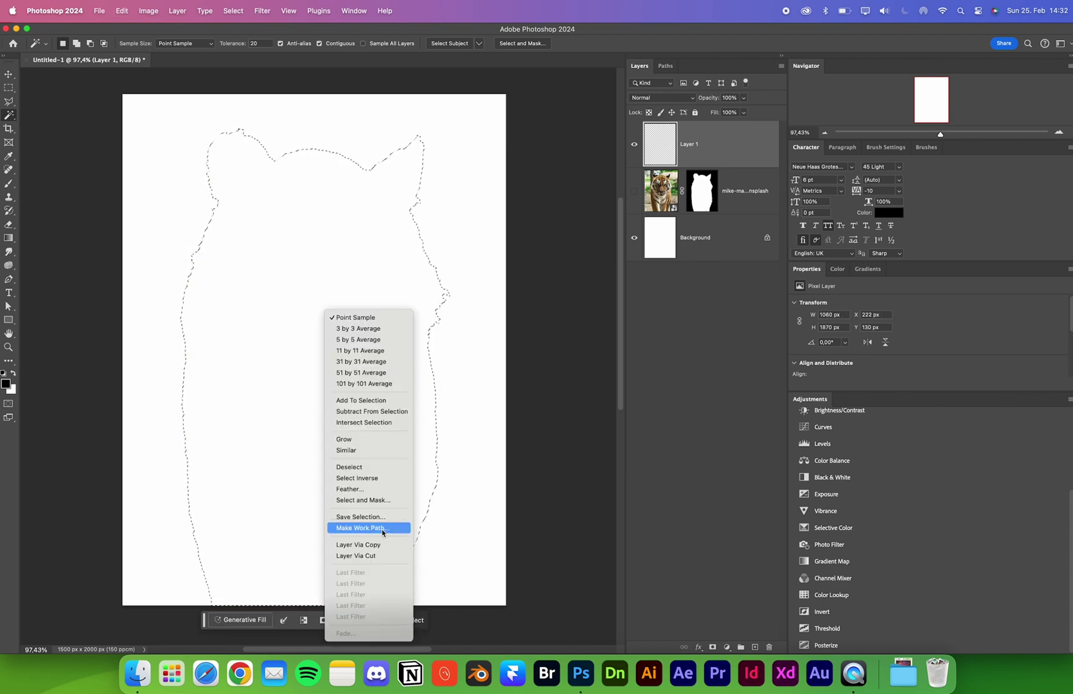
left_click(363, 528)
type("1")
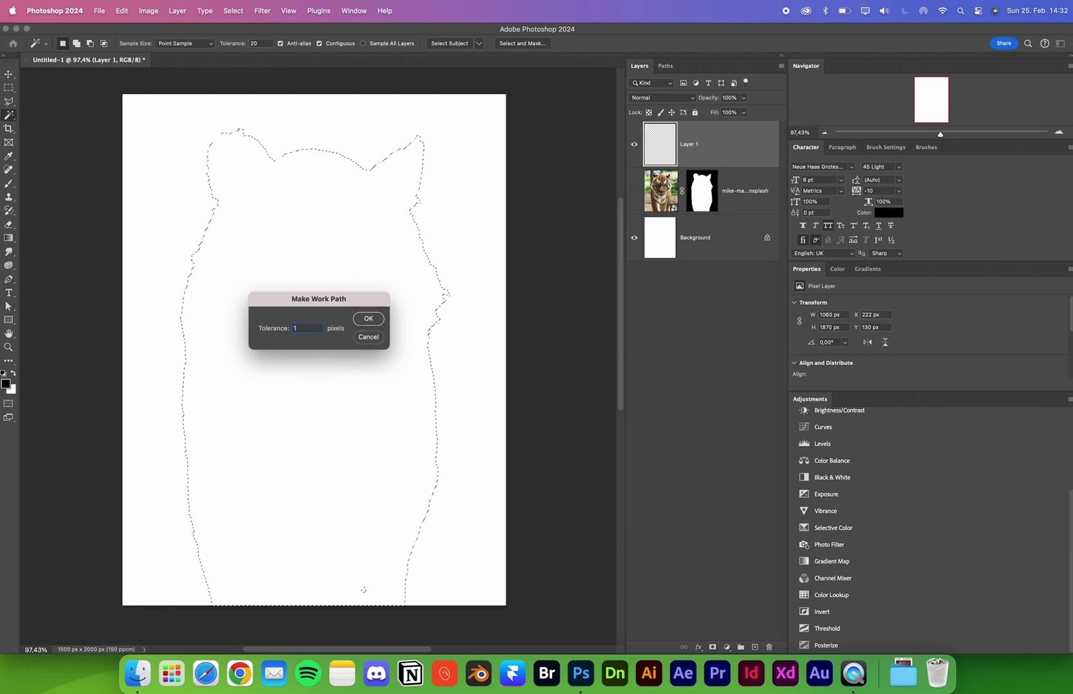
key("Return")
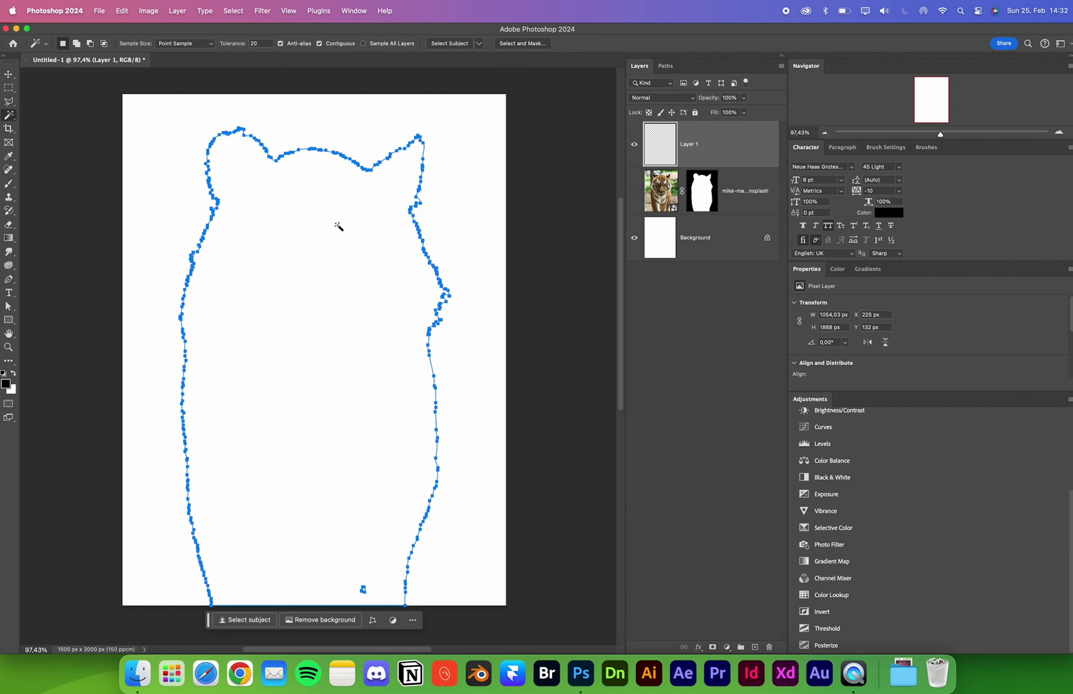
- Start area text inside the tiger silhouette and paste Lorem Ipsum repeatedly to fill it
key("t")
left_click(290, 249)
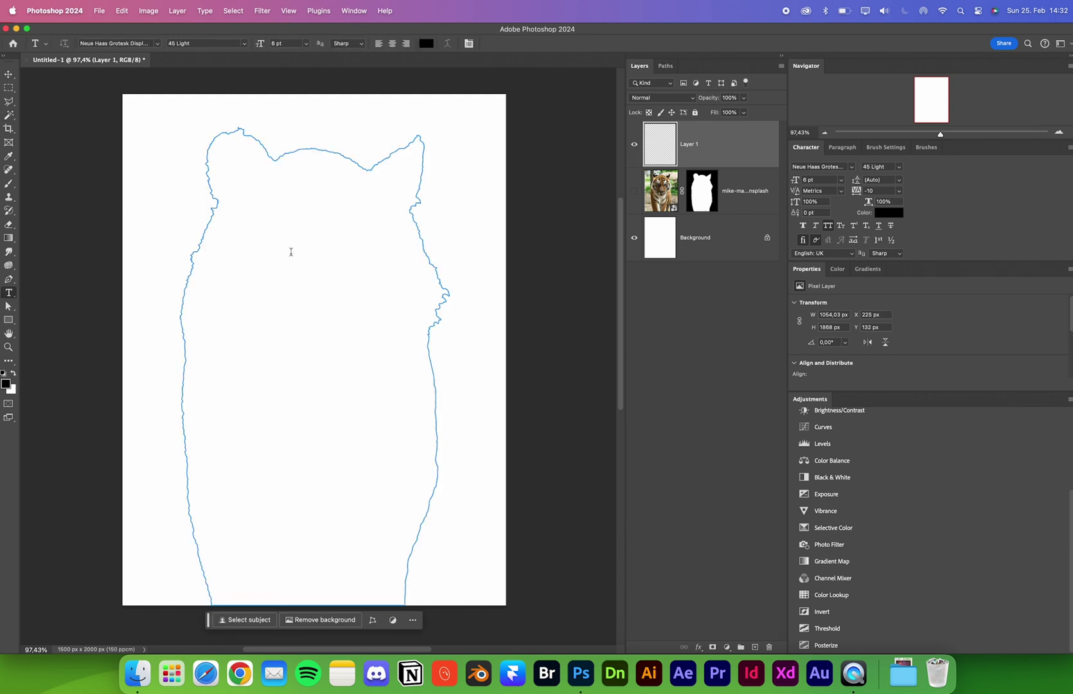
key("Right")
key("super+v")
key("super+v")
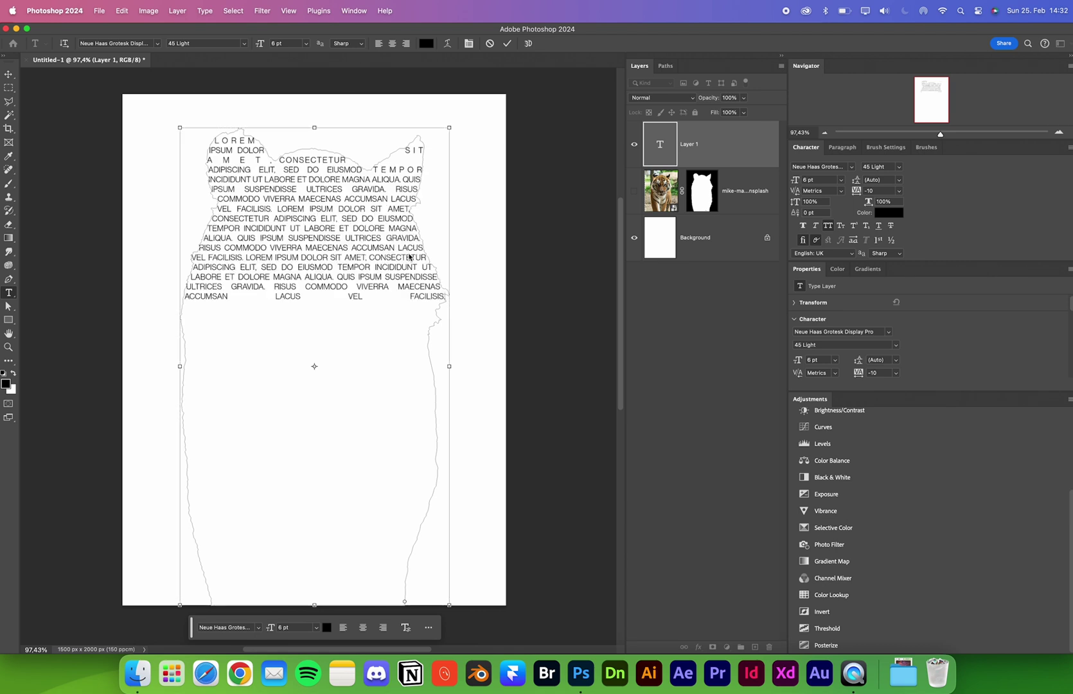
type("LOREM IPSUM DOLOR SIT AMET, CONSECTETUR ADIPISCING ELIT, SED DO EIUSMOD TEMPOR INCIDIDUNT UT LABORE ET DOLORE MAGNA ALIQUA. QUIS IPSUM SUSPENDISSE ULTRICES GRAVIDA. RISUS COMMODO VIVERRA MAECENAS ACCUMSAN LACUS VEL FACILISIS.")
type("LOREM IPSUM DOLOR SIT AMET, CONSECTETUR ADIPISCING ELIT, SED DO EIUSMOD TEMPOR INCIDIDUNT UT LABORE ET DOLORE MAGNA ALIQUA. QUIS IPSUM SUSPENDISSE ULTRICES GRAVIDA. RISUS COMMODO VIVERRA MAECENAS ACCUMSAN LACUS VEL FACILISIS.")
key("super+a")
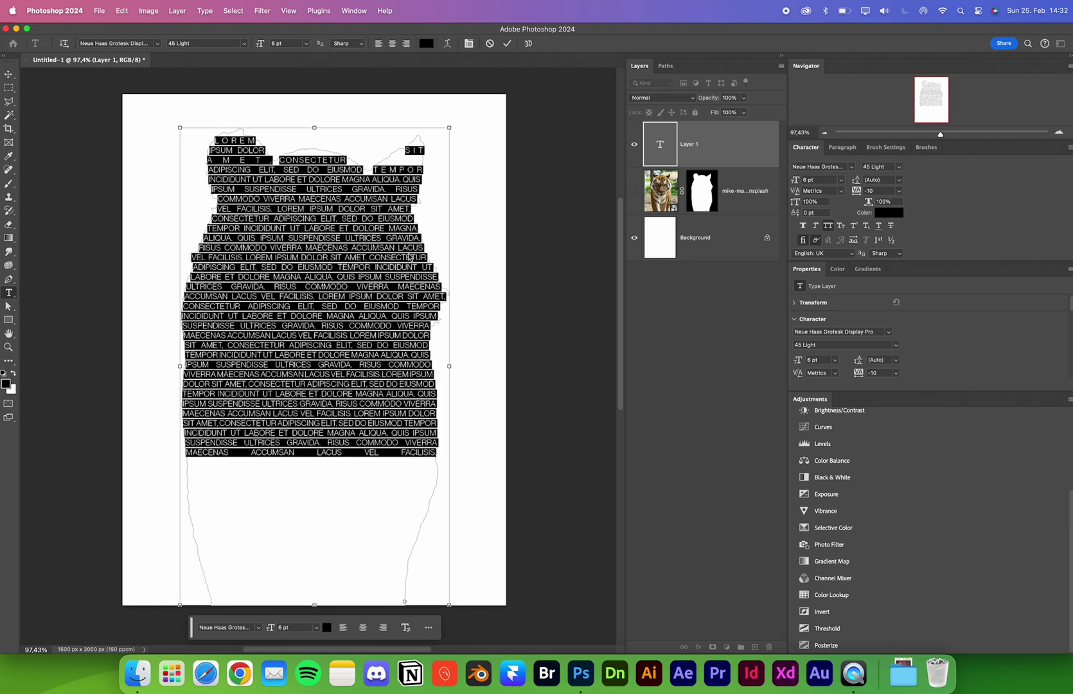
key("Right")
key("super+v")
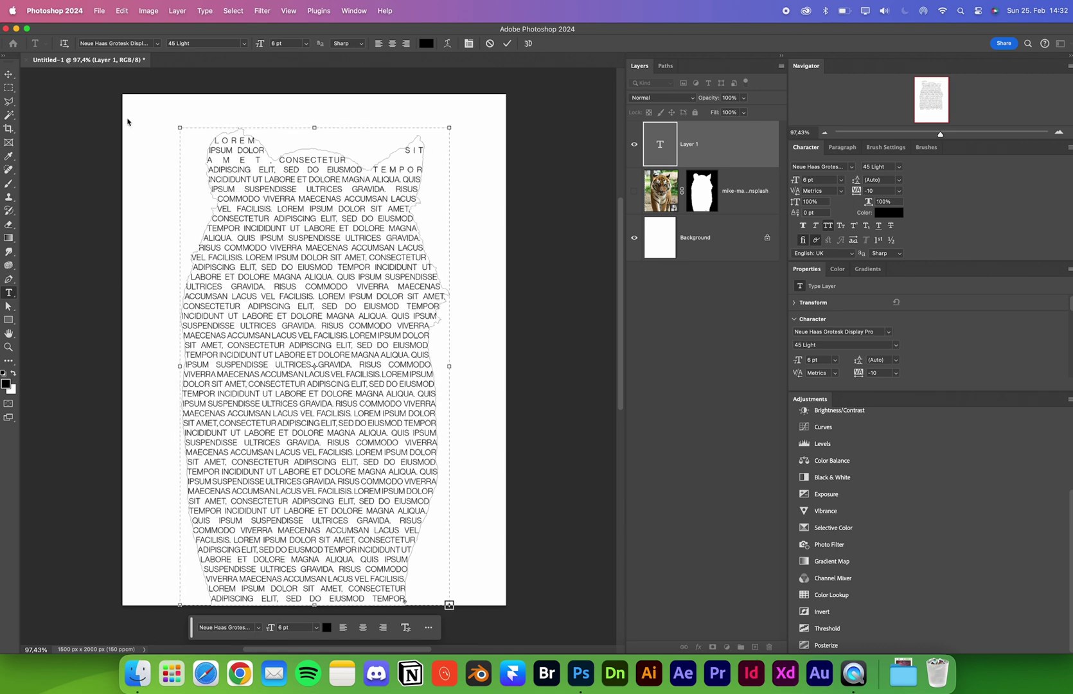
- Set all the silhouette text to the 55 Roman style and commit it
key("super+a")
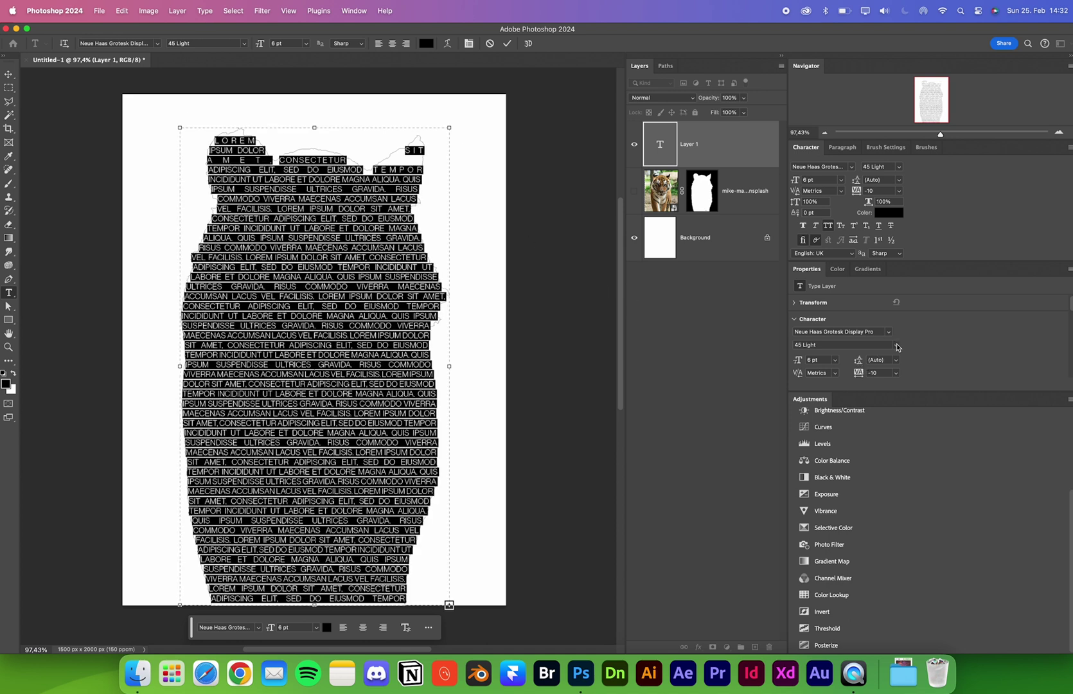
left_click(898, 347)
left_click(835, 403)
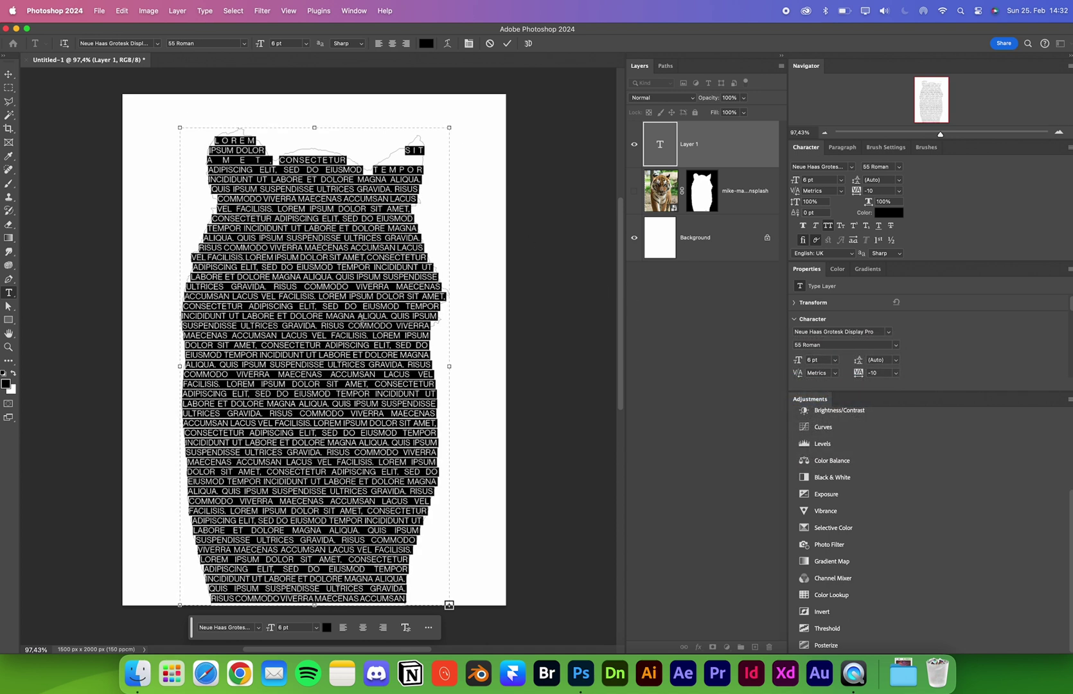
left_click(308, 288)
left_click(9, 74)
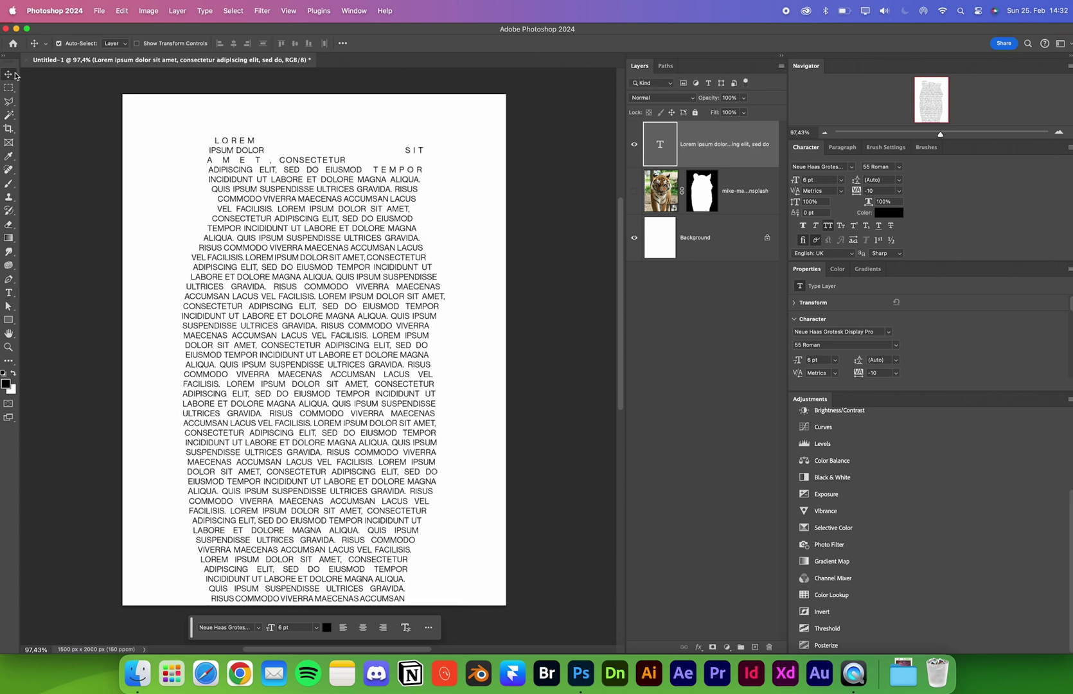
- Show the tiger layer, add a Threshold adjustment clipped to it, and set level 107
left_click(635, 193)
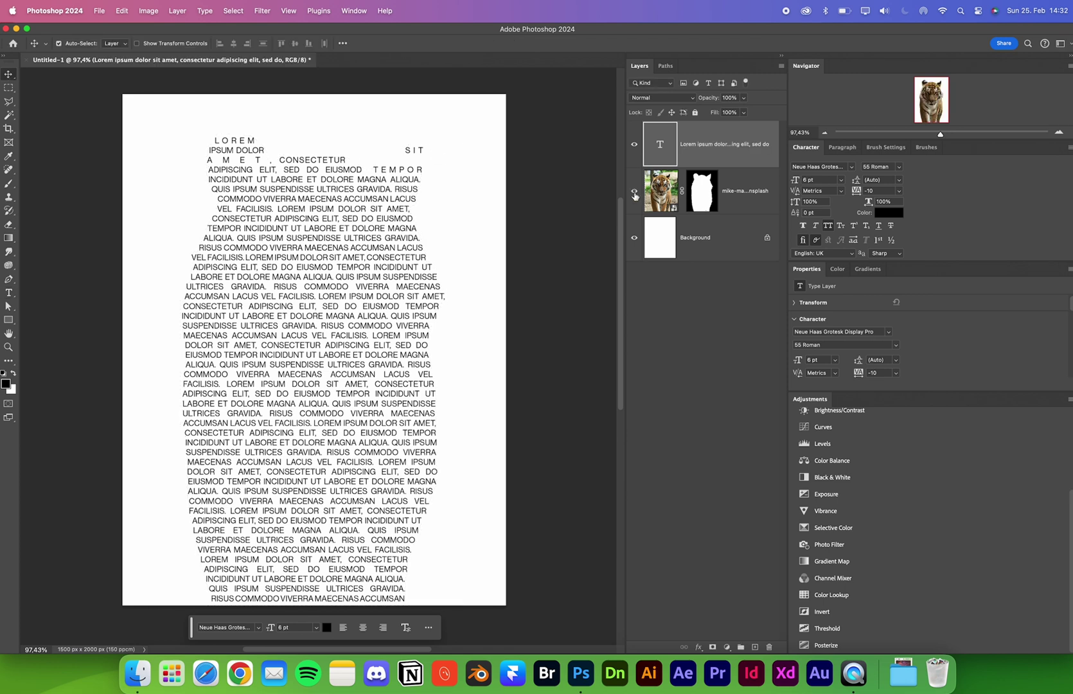
left_click(651, 198)
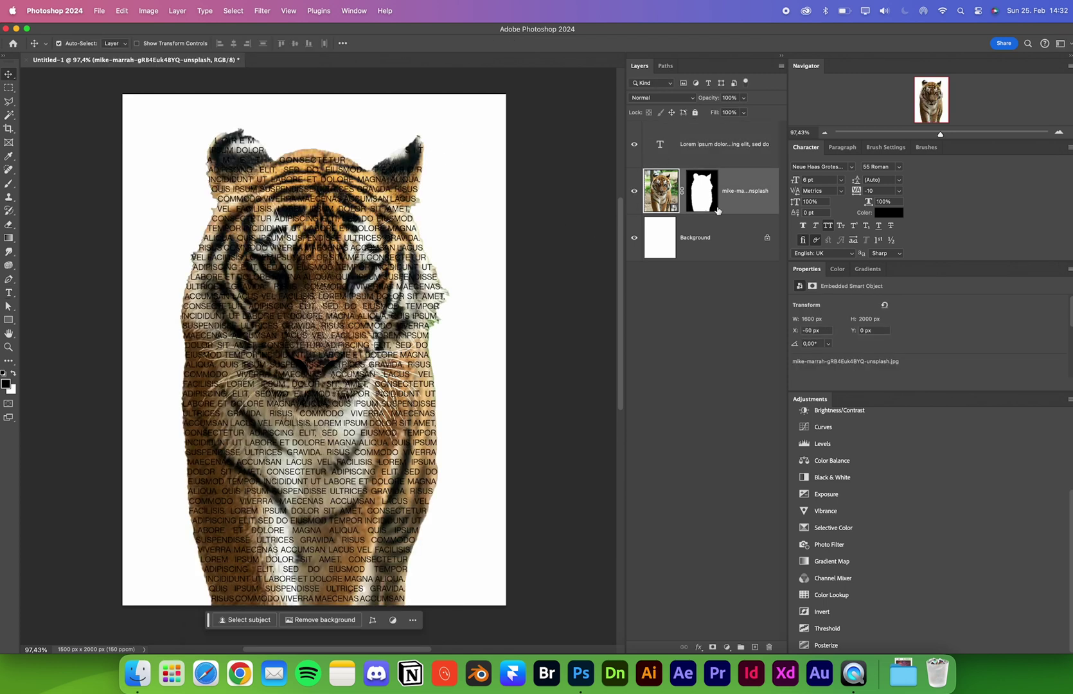
left_click(829, 629)
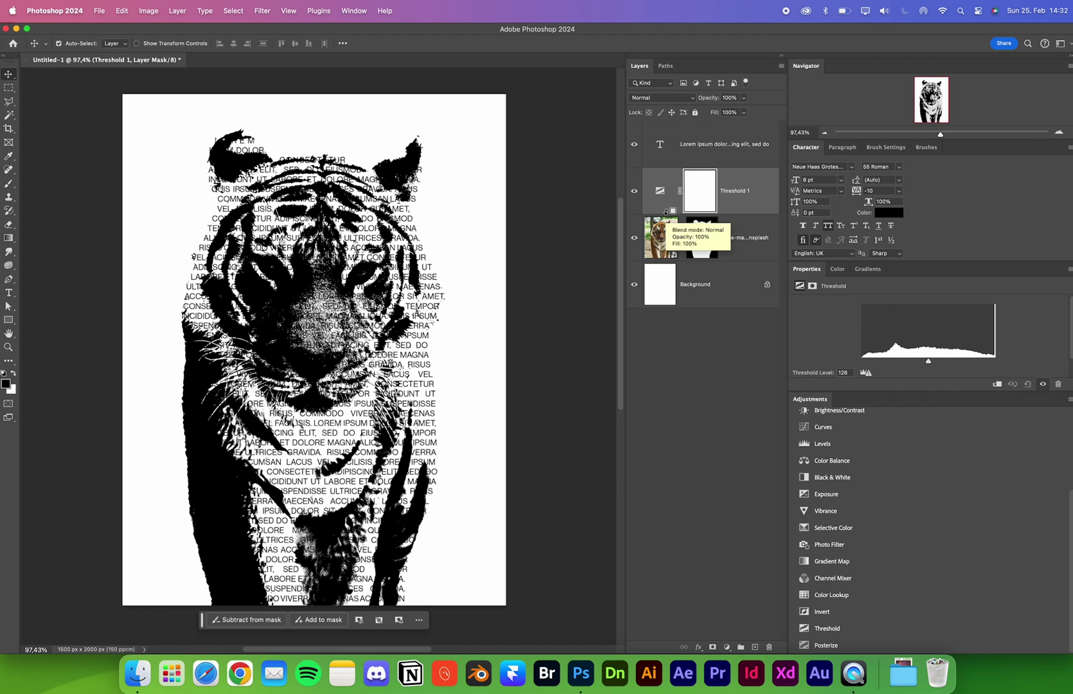
left_click(669, 210, "alt")
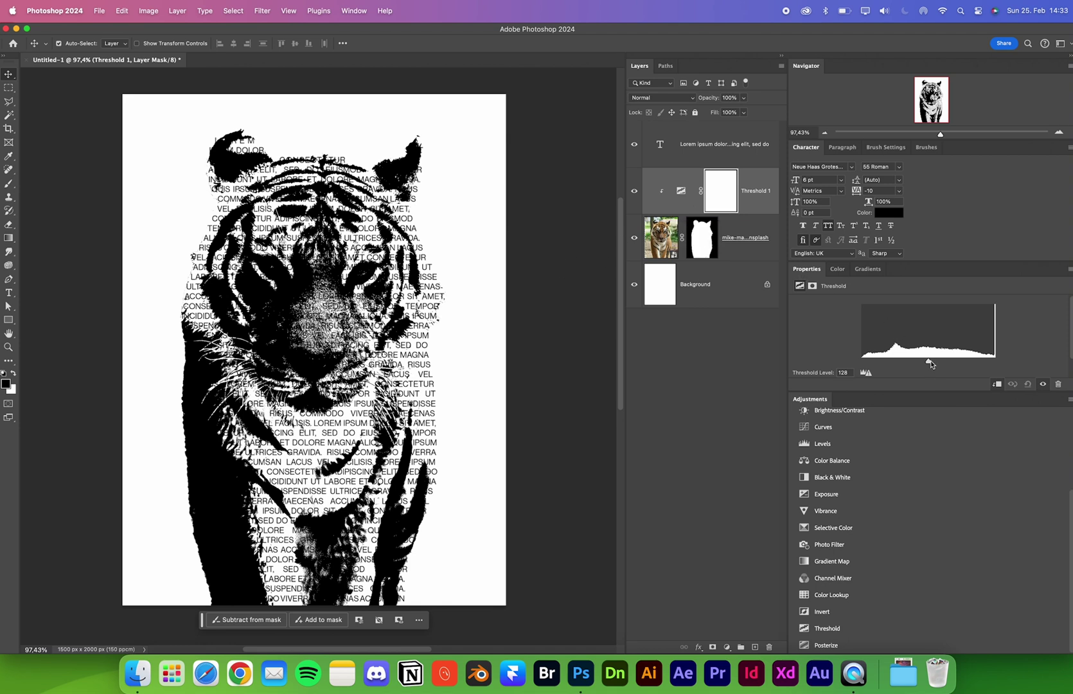
left_click_drag(930, 364, 916, 363)
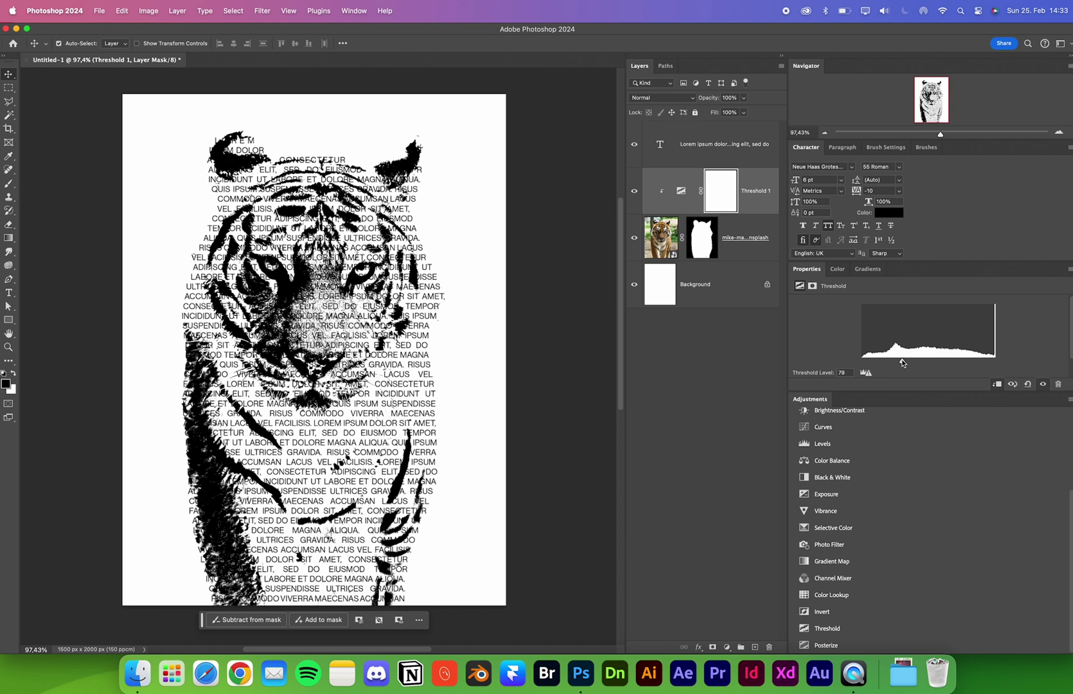
left_click_drag(902, 361, 918, 361)
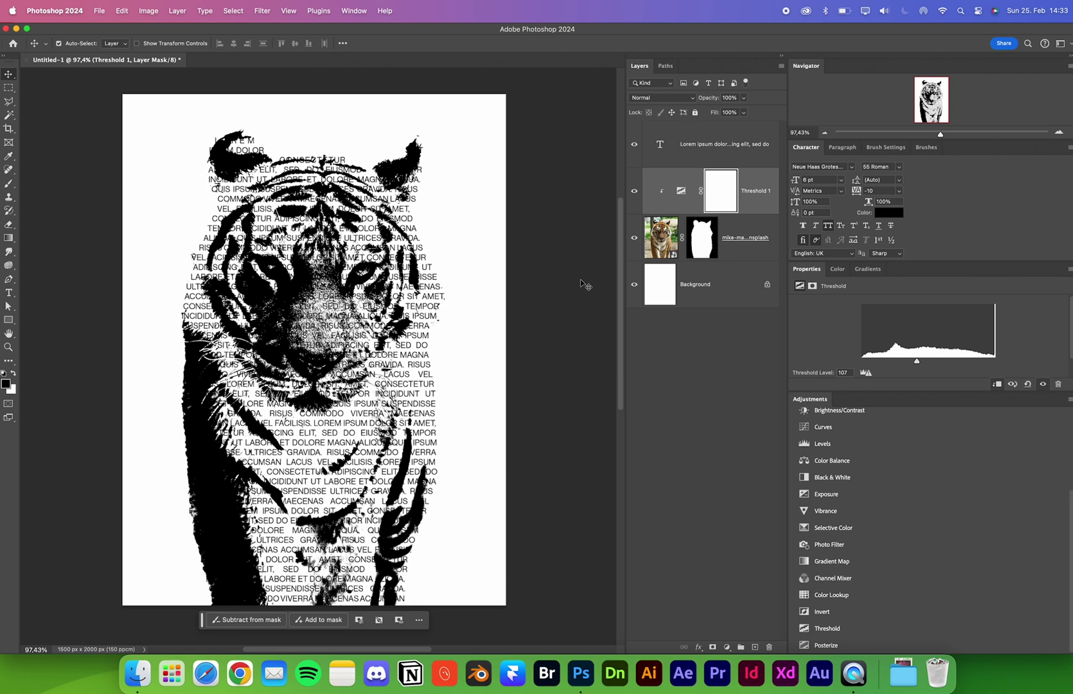
- Duplicate the tiger and Threshold layers and invert the original tiger layer's mask
left_click(663, 241)
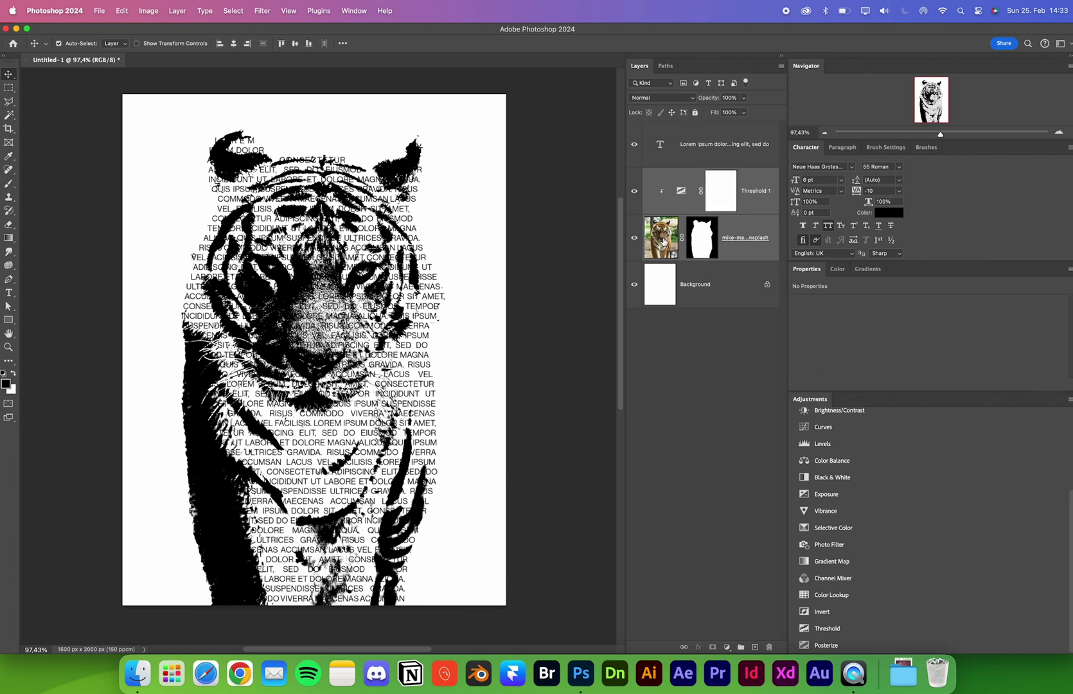
key("super+j")
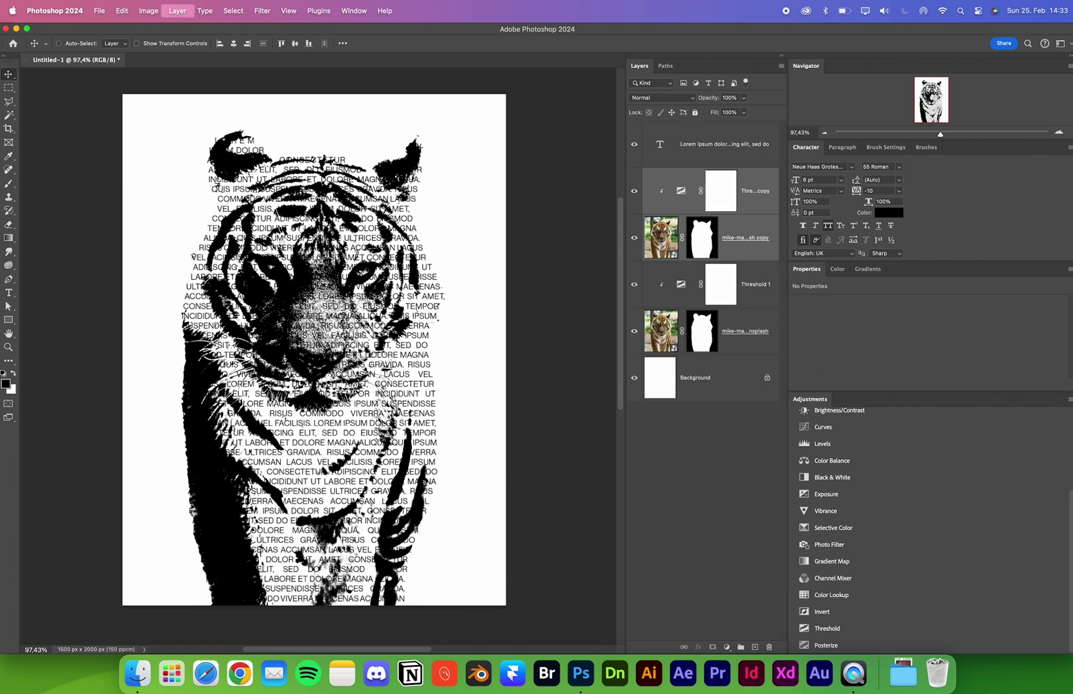
left_click(702, 329)
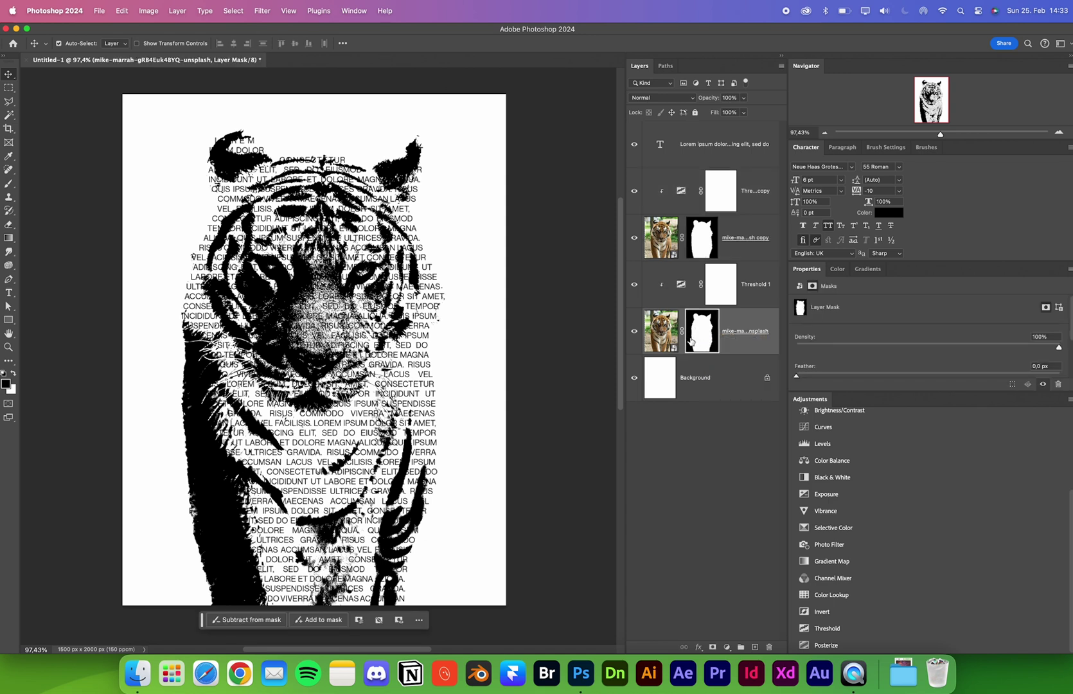
key("super+i")
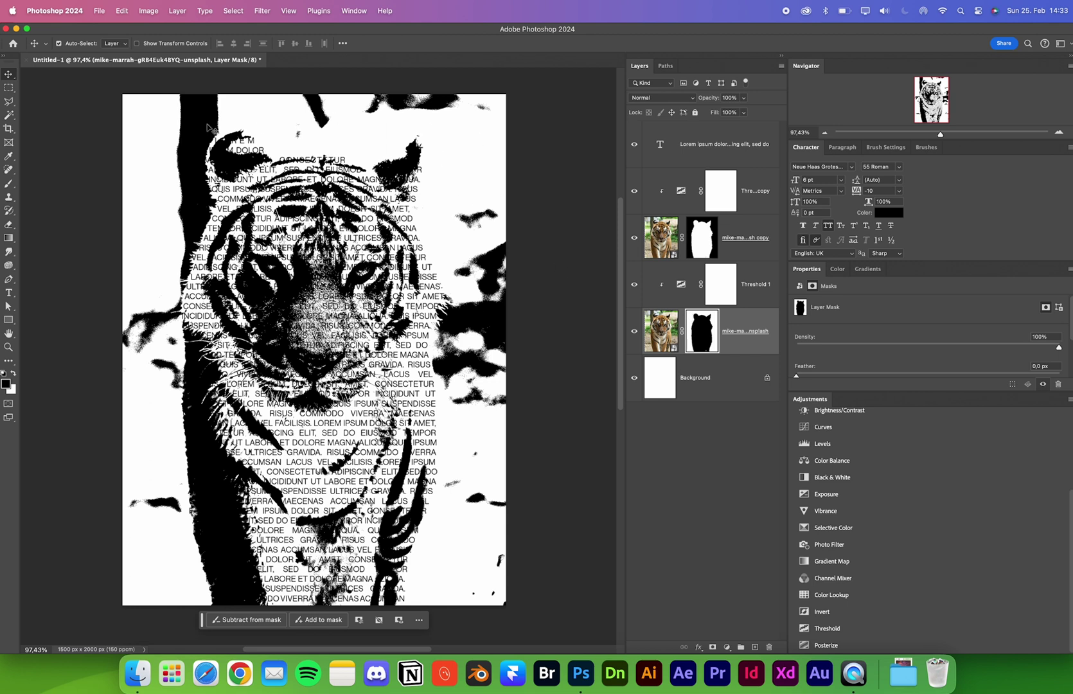
- Set the original Threshold 1 level to 122
left_click(683, 302)
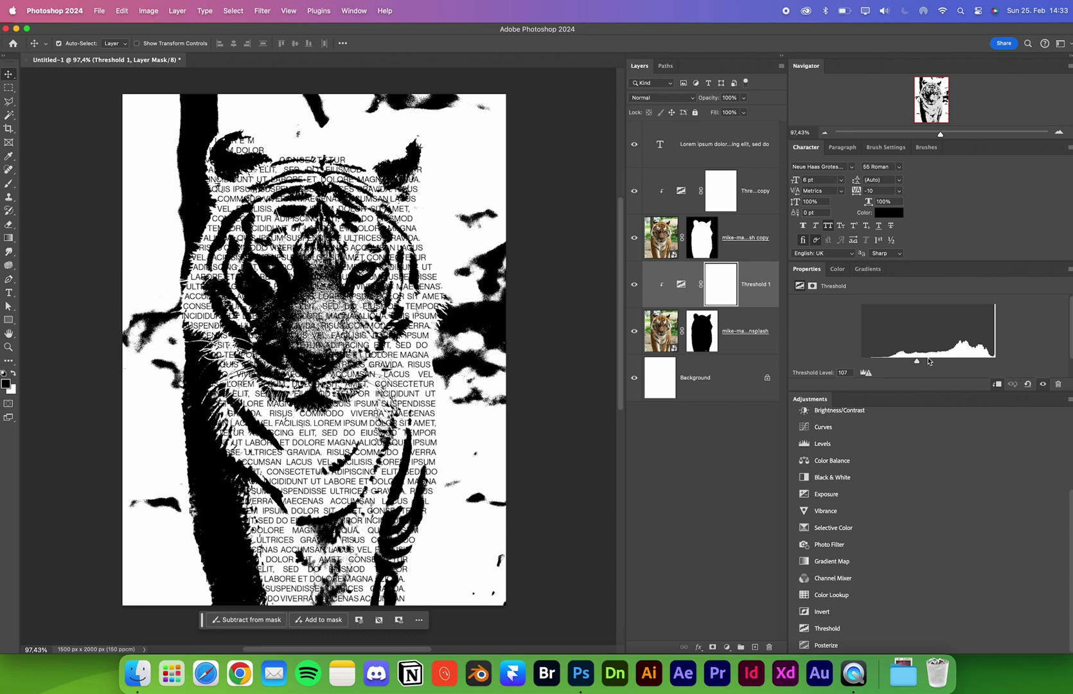
mouse_move(929, 362)
left_mouse_down()
mouse_move(940, 361)
mouse_move(926, 362)
left_mouse_up()
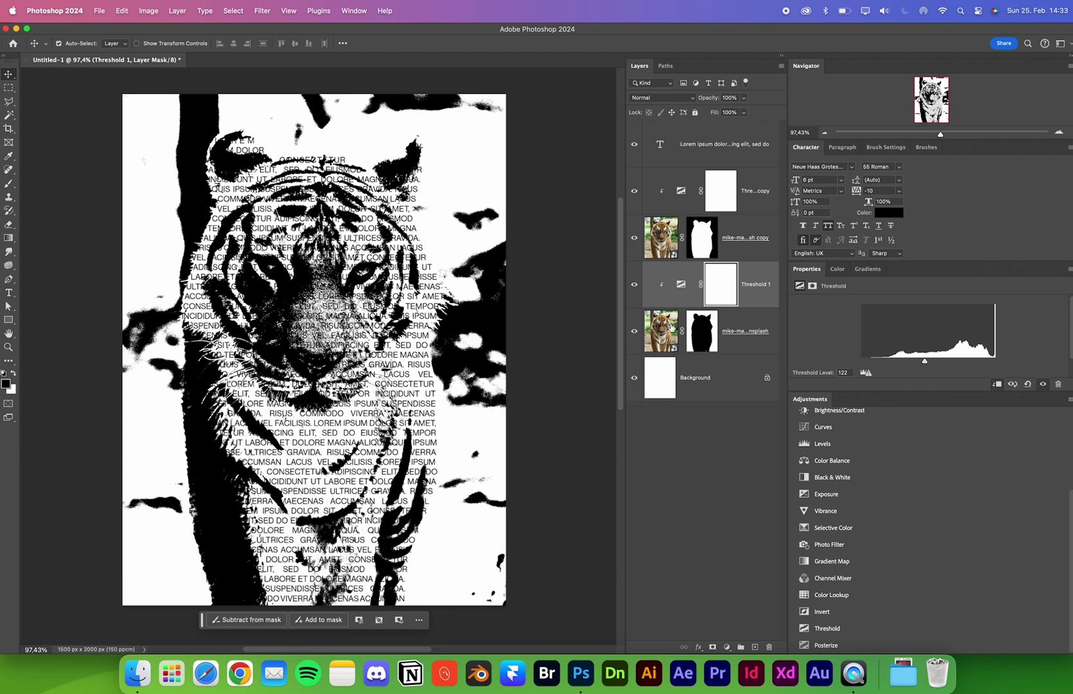
left_click(672, 159)
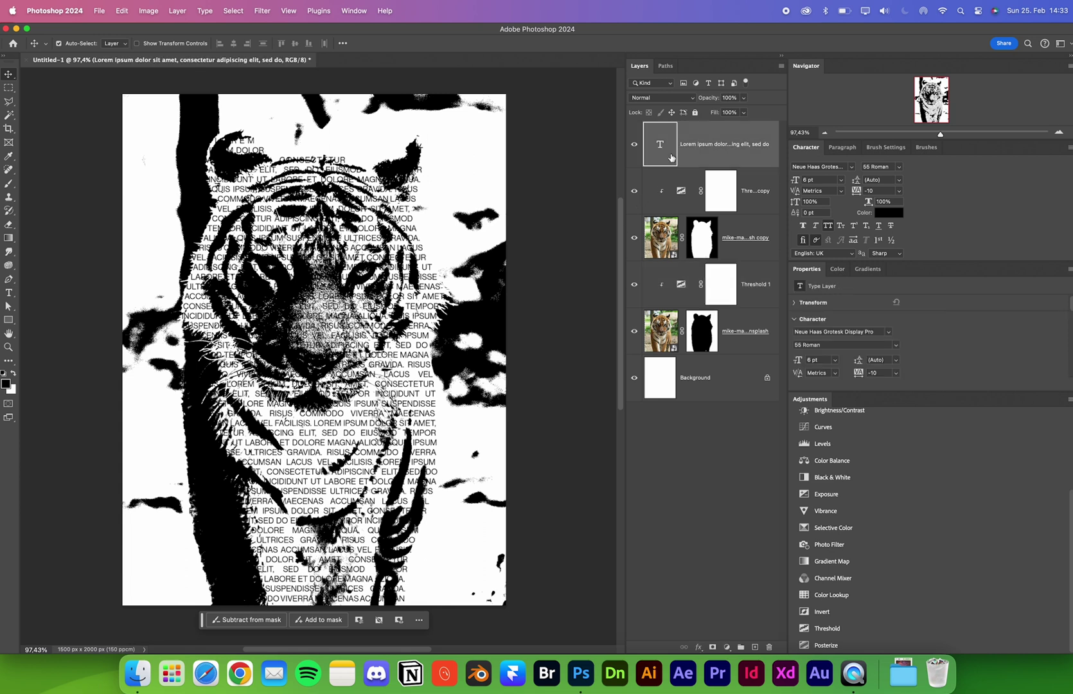
- Set the Lorem Ipsum text to the 65 Medium font style and duplicate its layer
left_click(895, 342)
left_click(811, 417)
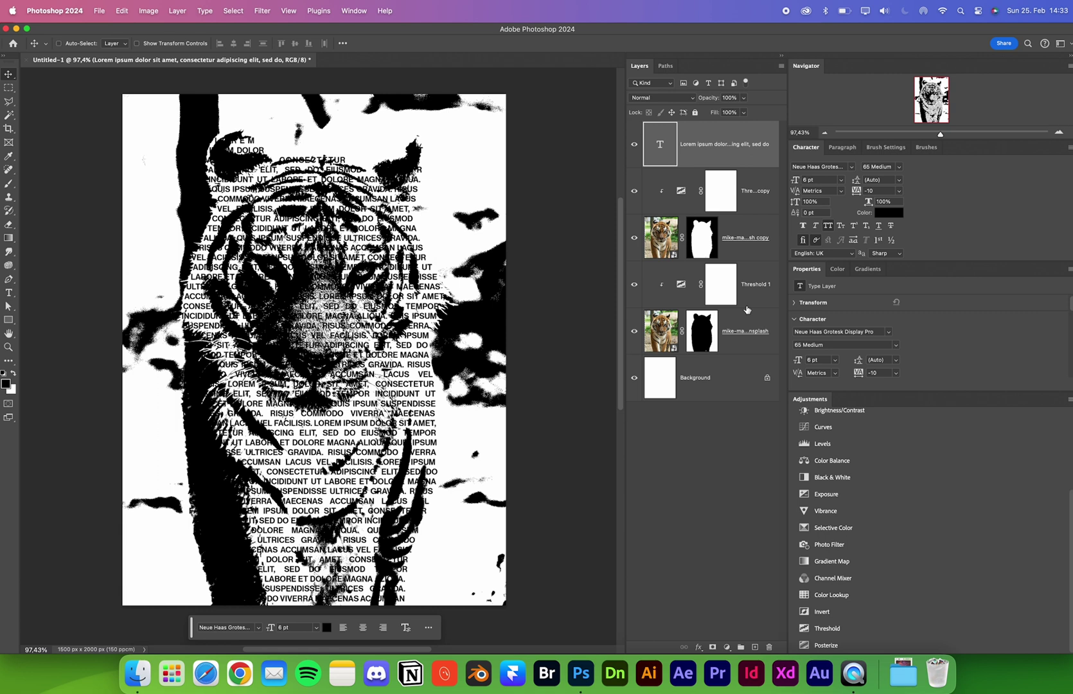
key("super+j")
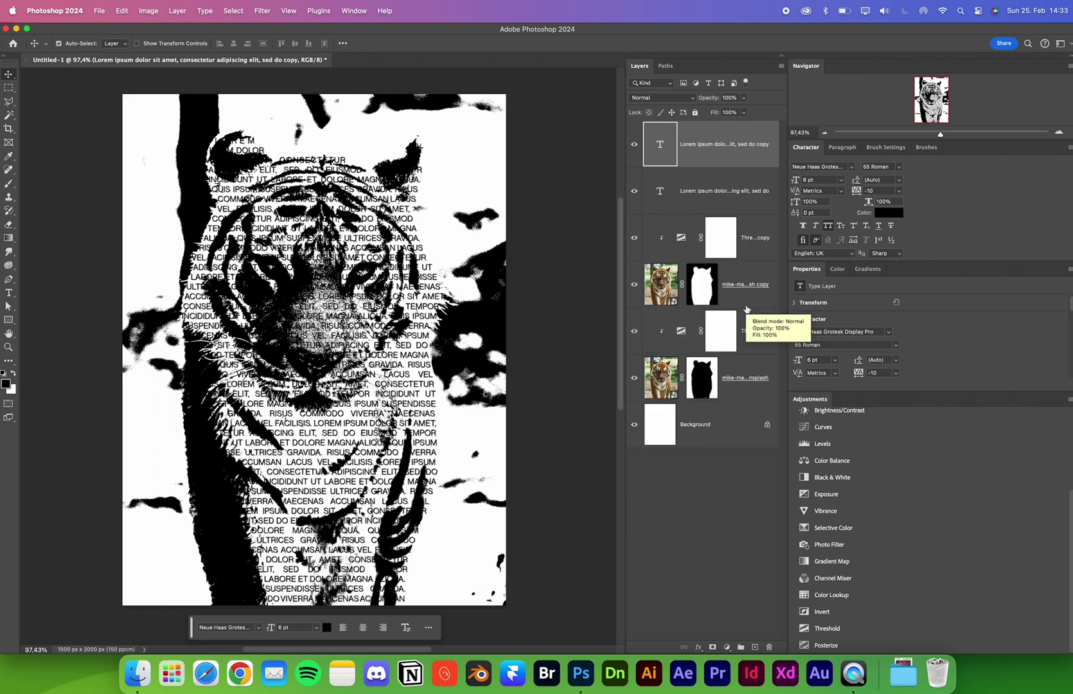